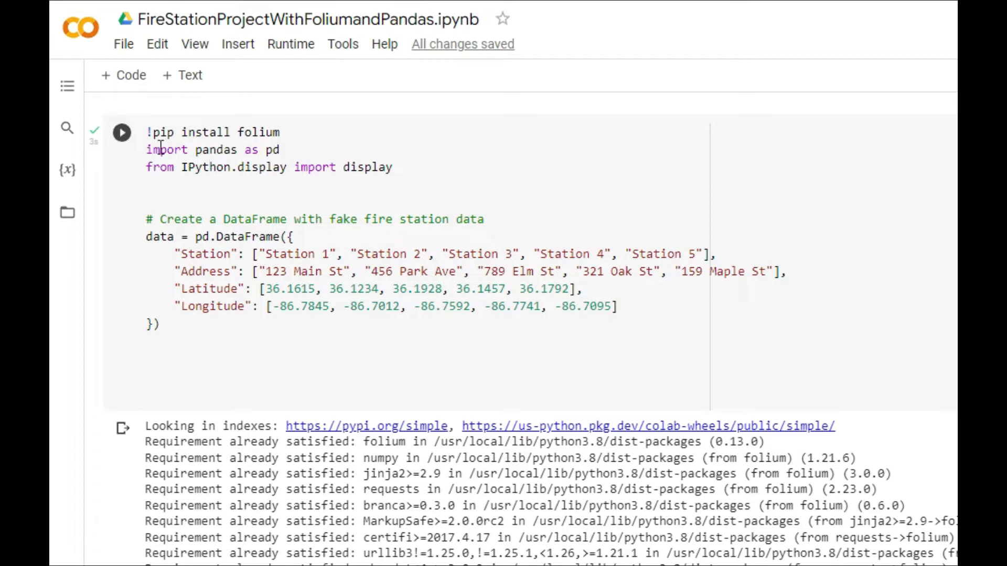
drag(146, 132, 392, 167)
Review the fake fire-station DataFrame code and the geopy.distance import line
click(392, 167)
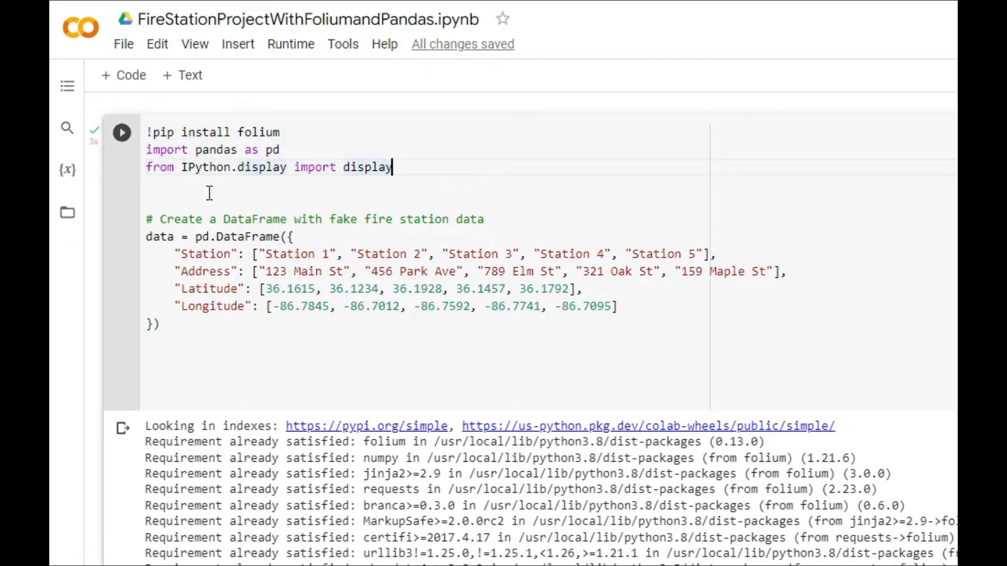
scroll(134, 179, down, 1)
drag(147, 155, 236, 275)
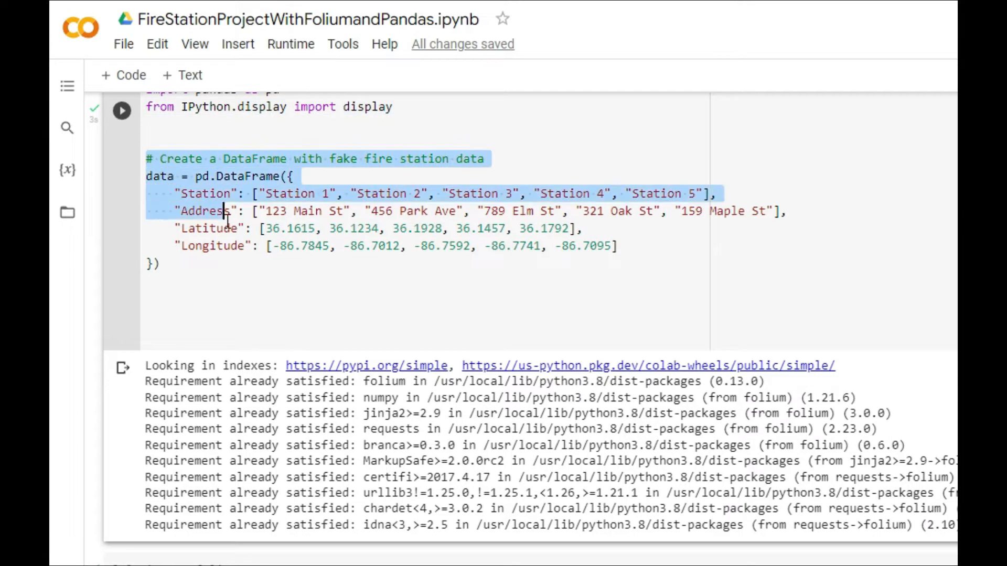
click(211, 283)
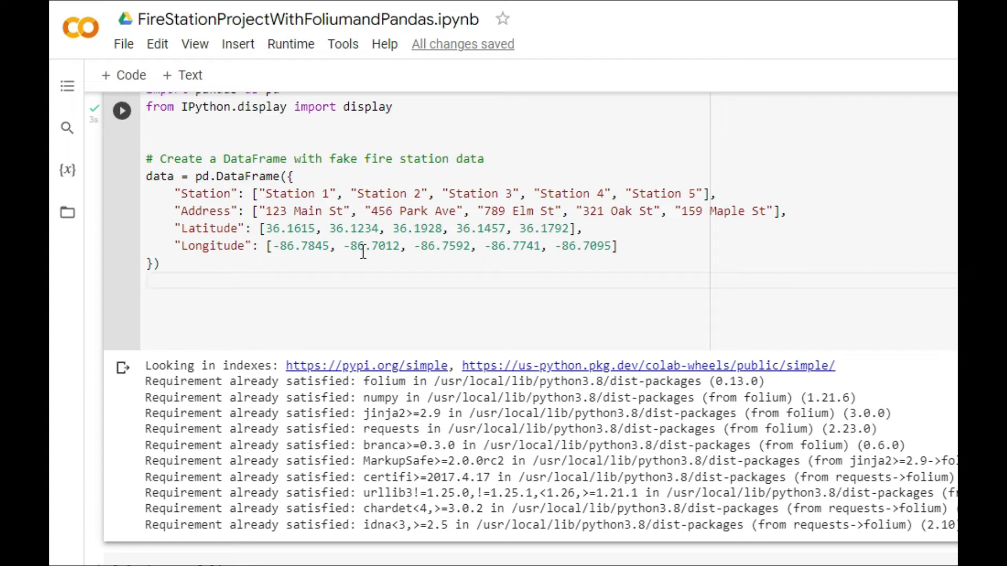
scroll(256, 300, down, 5)
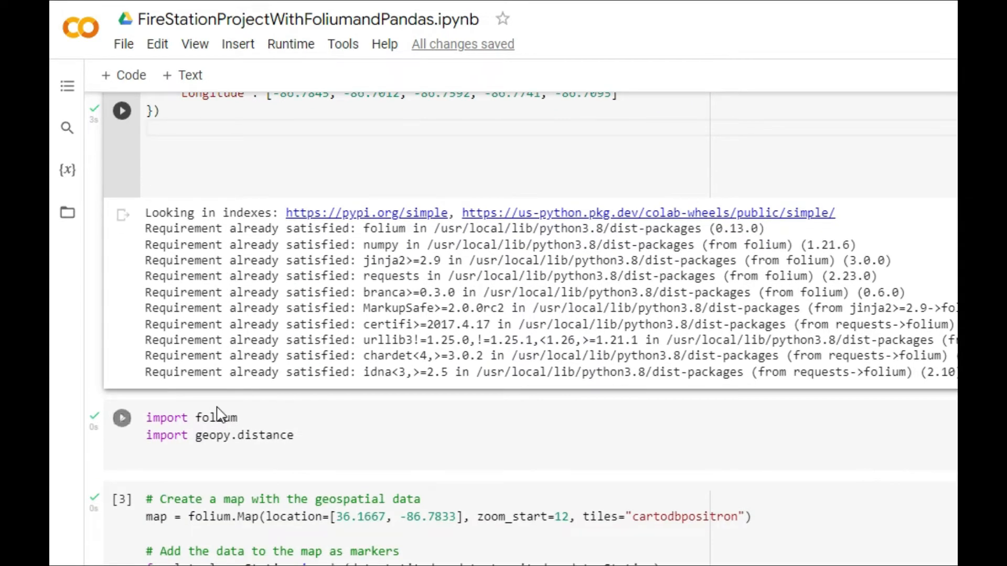
scroll(213, 409, up, 1)
scroll(209, 408, up, 2)
scroll(208, 408, down, 4)
drag(150, 406, 292, 406)
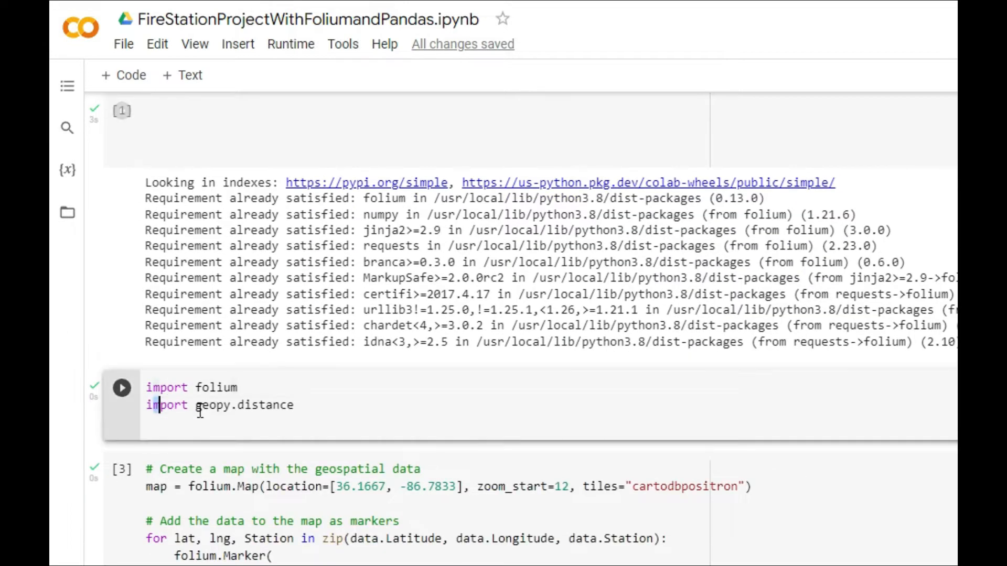
click(301, 406)
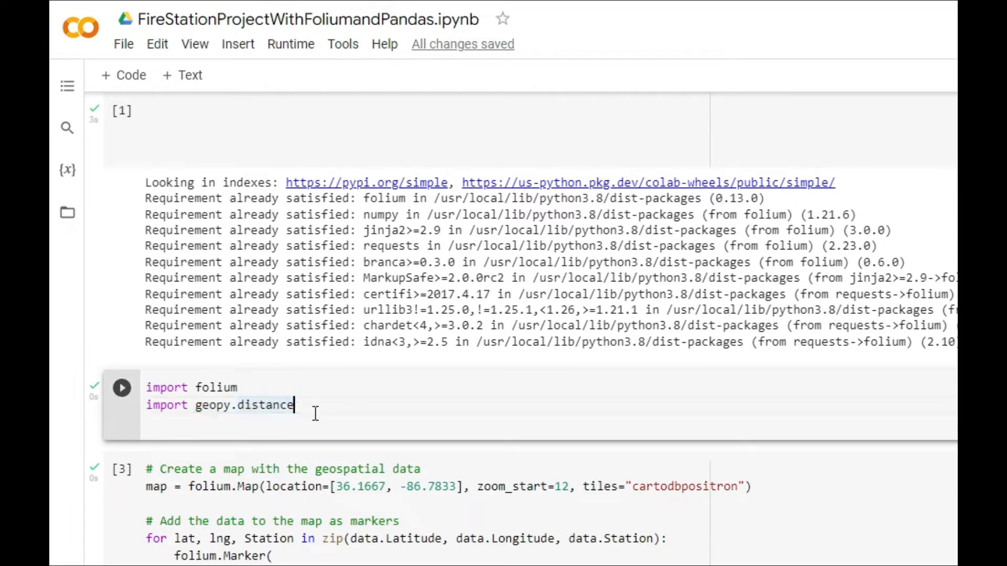
scroll(314, 414, down, 5)
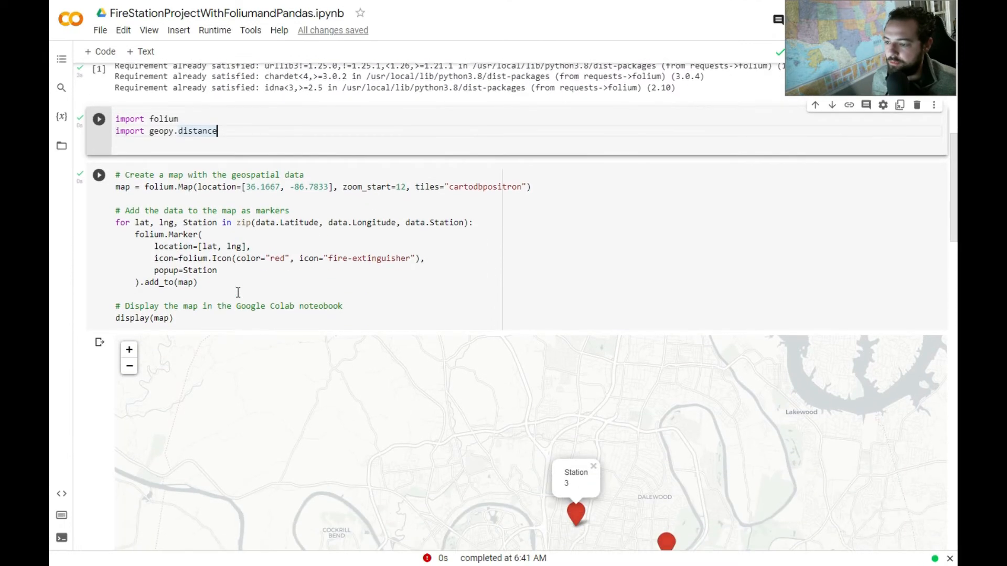
scroll(238, 293, down, 2)
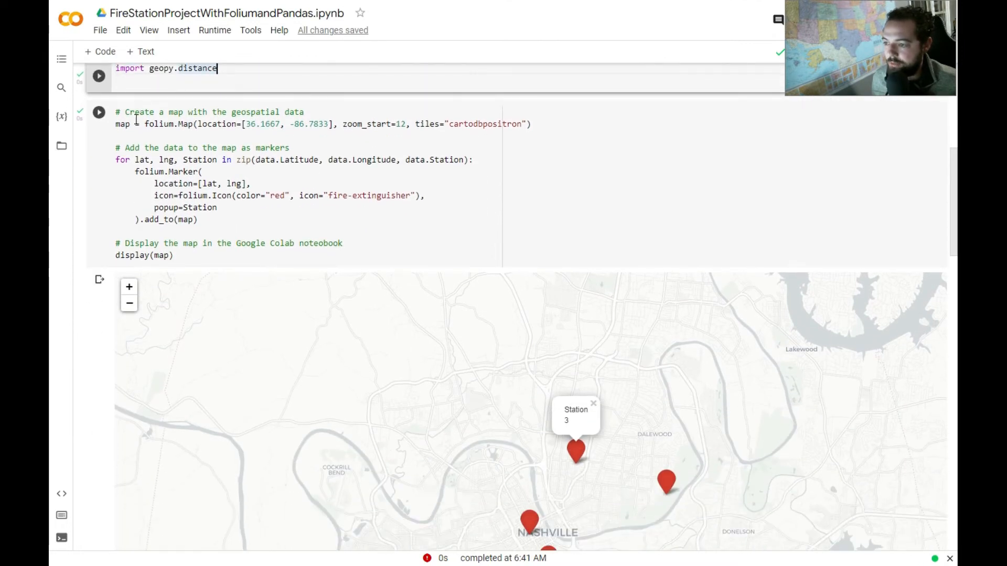
Try the map's starting zoom at 9, then restore zoom 12 on the Nashville centre and rerun
click(115, 124)
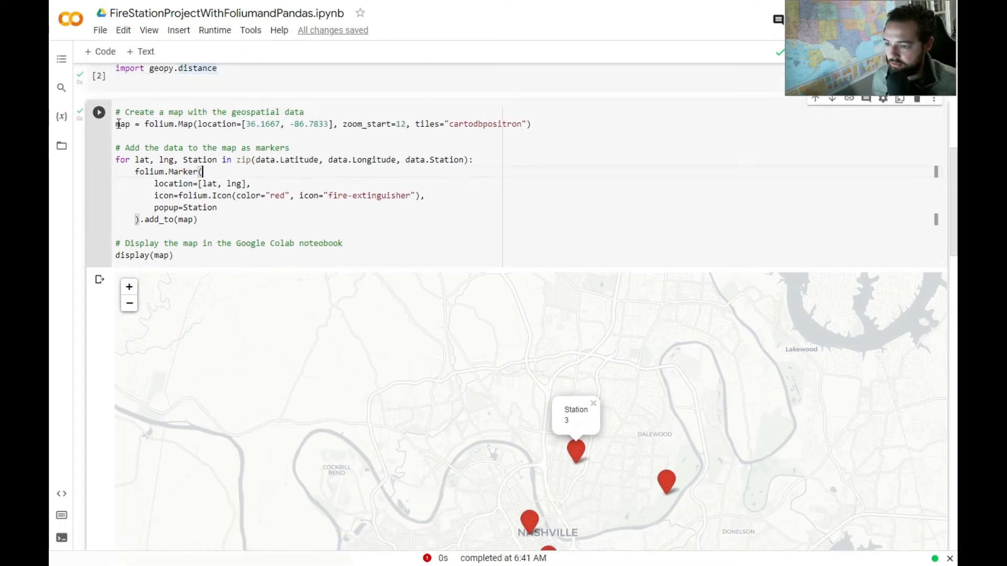
drag(115, 124, 333, 124)
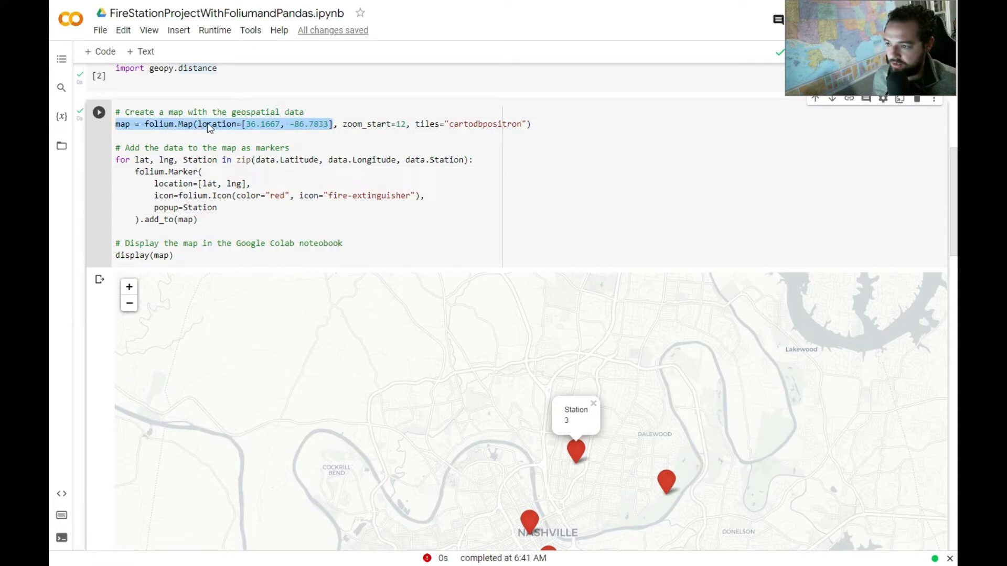
click(341, 123)
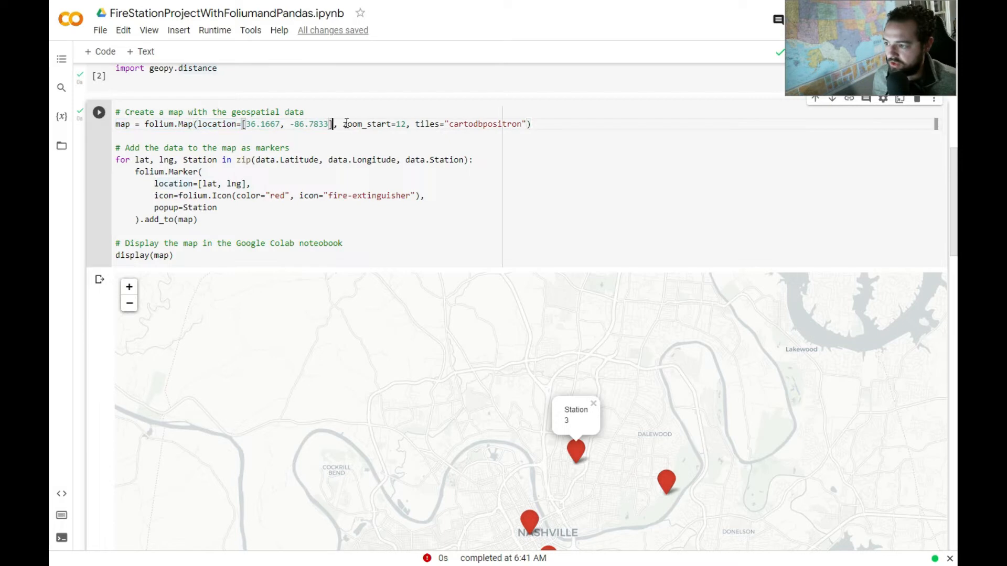
drag(343, 123, 411, 123)
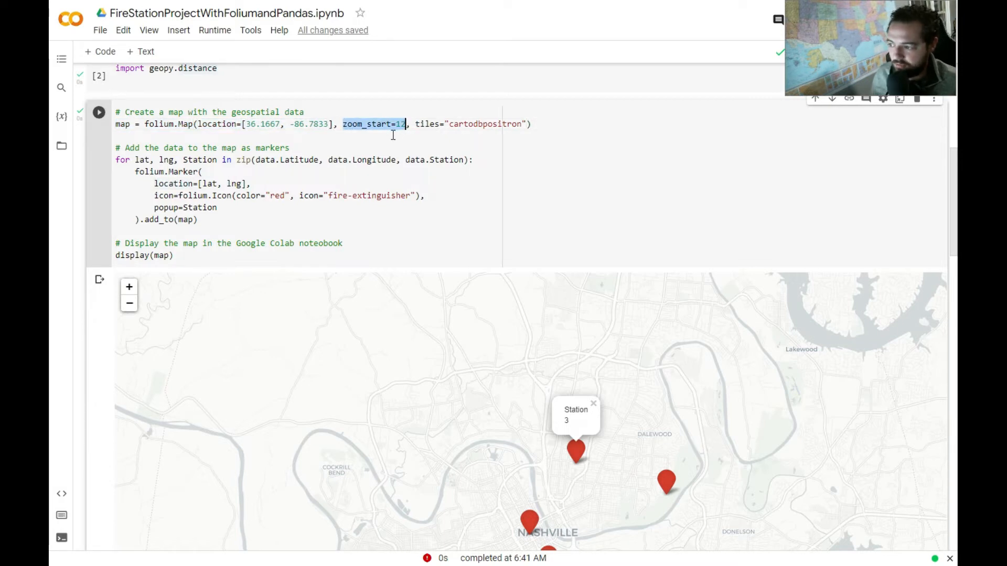
click(406, 124)
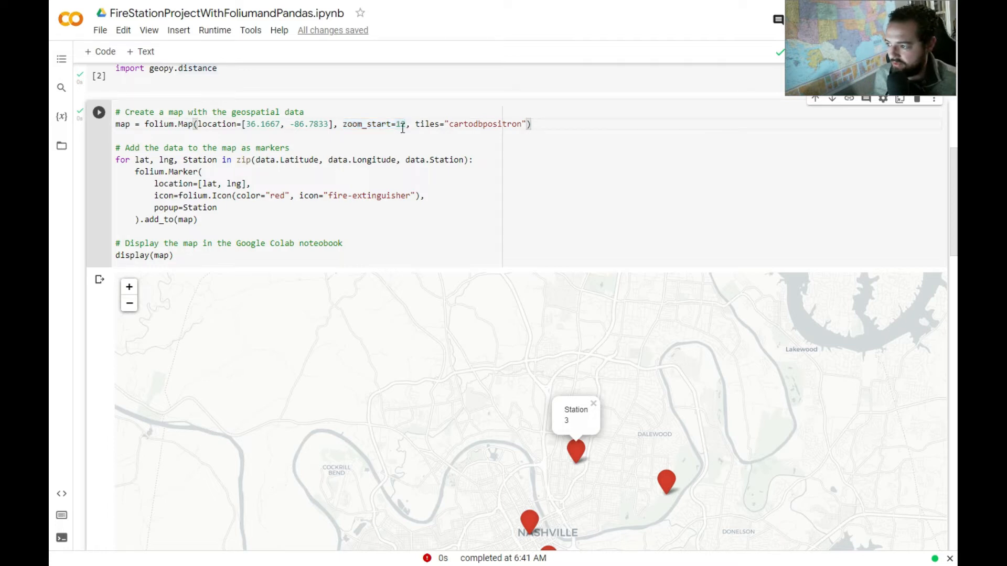
key(BackSpace)
key(BackSpace)
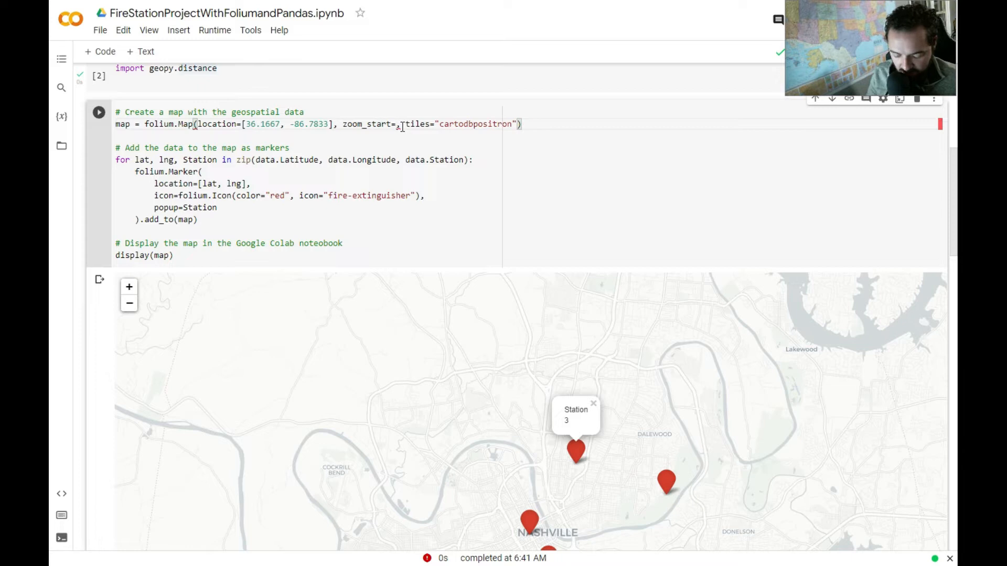
text(9)
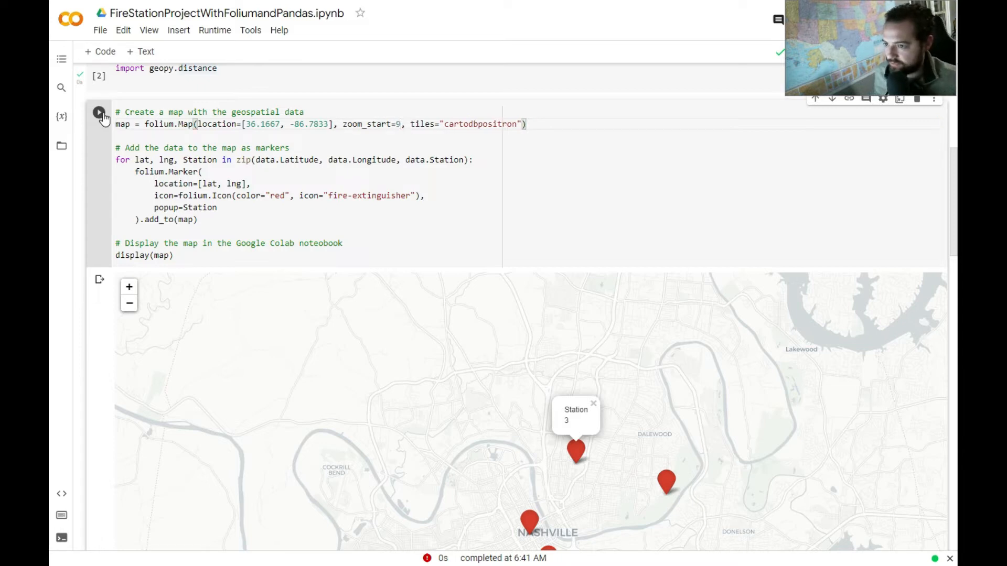
click(99, 112)
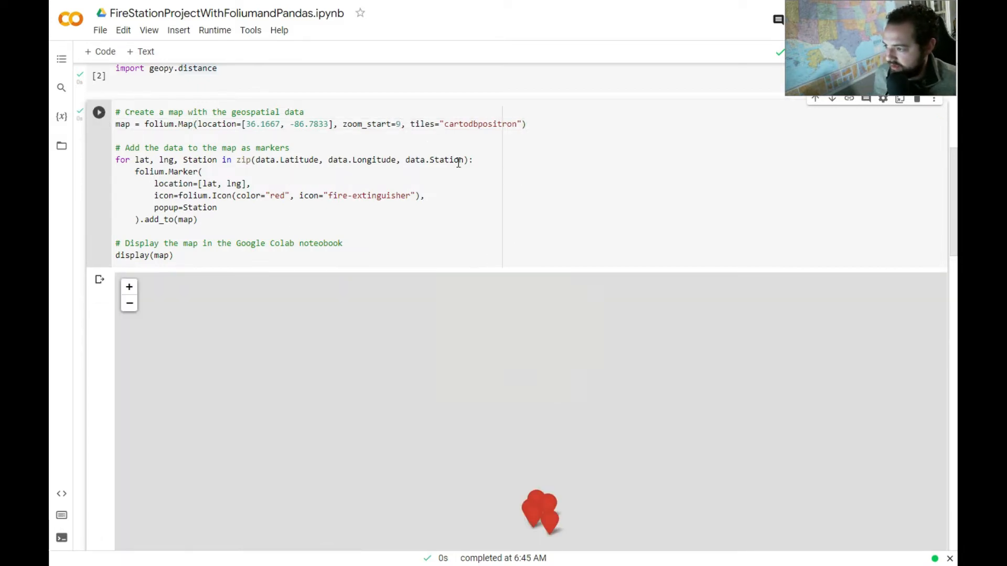
click(403, 124)
key(BackSpace)
text(12)
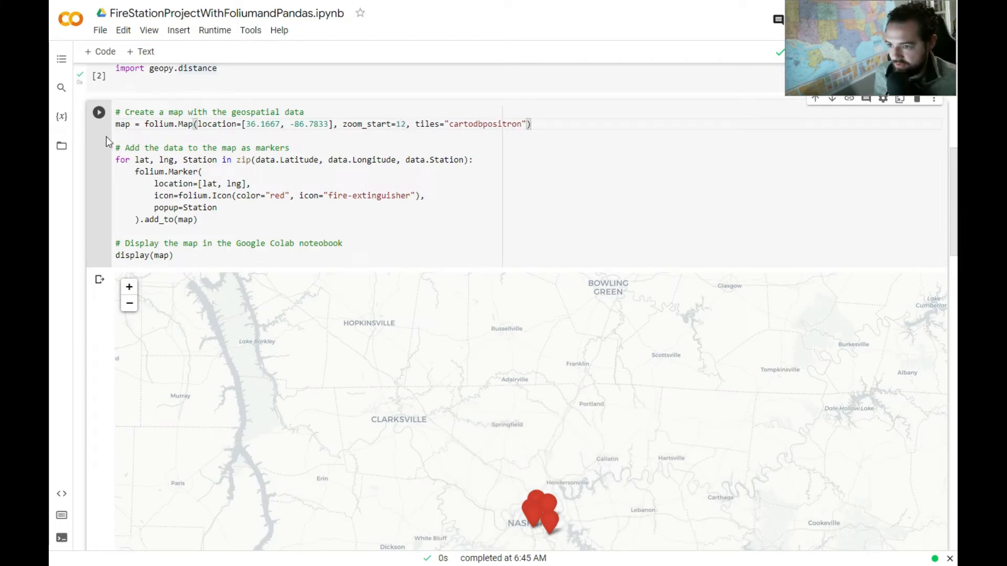
click(100, 112)
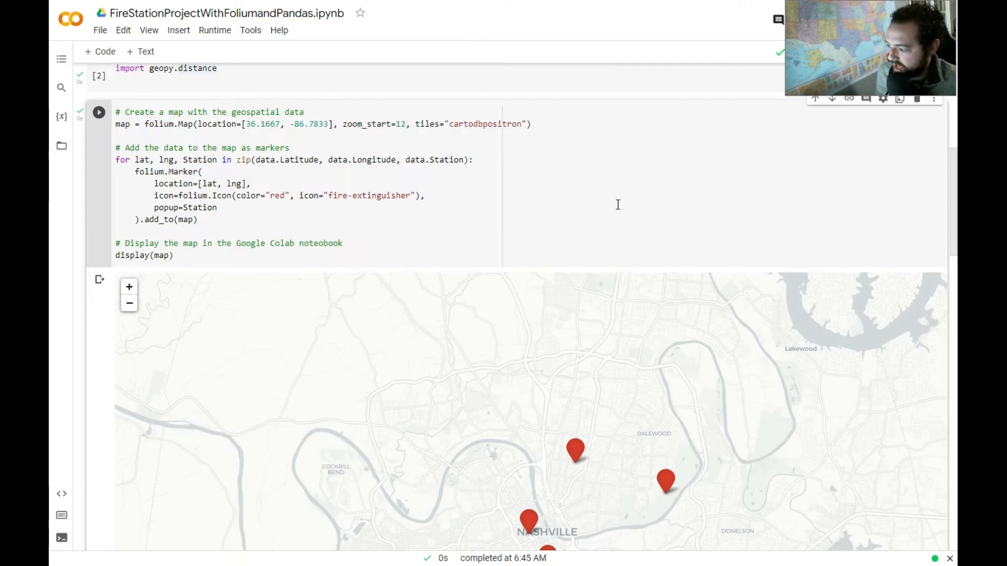
scroll(492, 315, down, 3)
mouse_move(624, 393)
mouse_down()
mouse_move(573, 325)
mouse_move(551, 465)
mouse_up()
scroll(109, 186, up, 3)
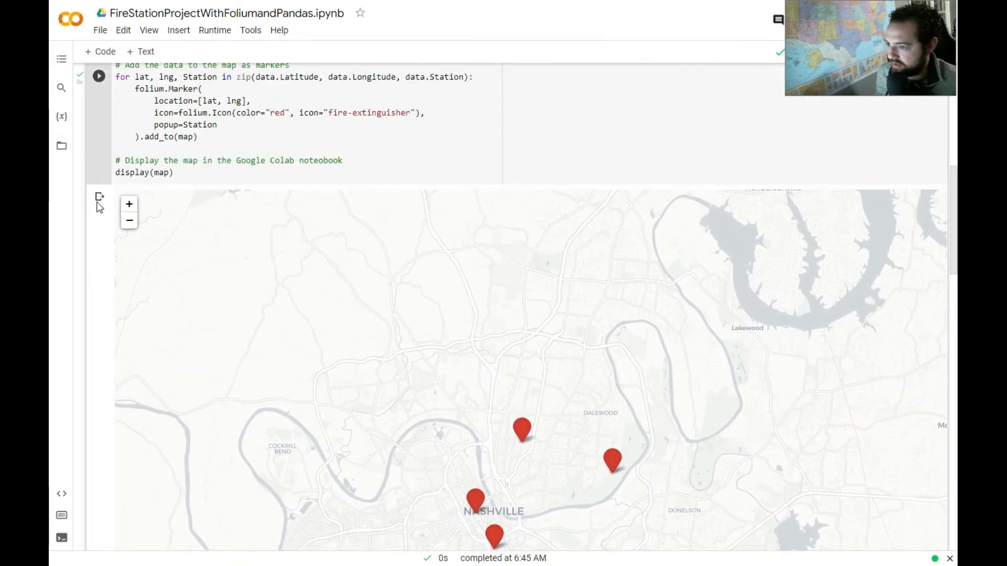
drag(519, 358, 531, 276)
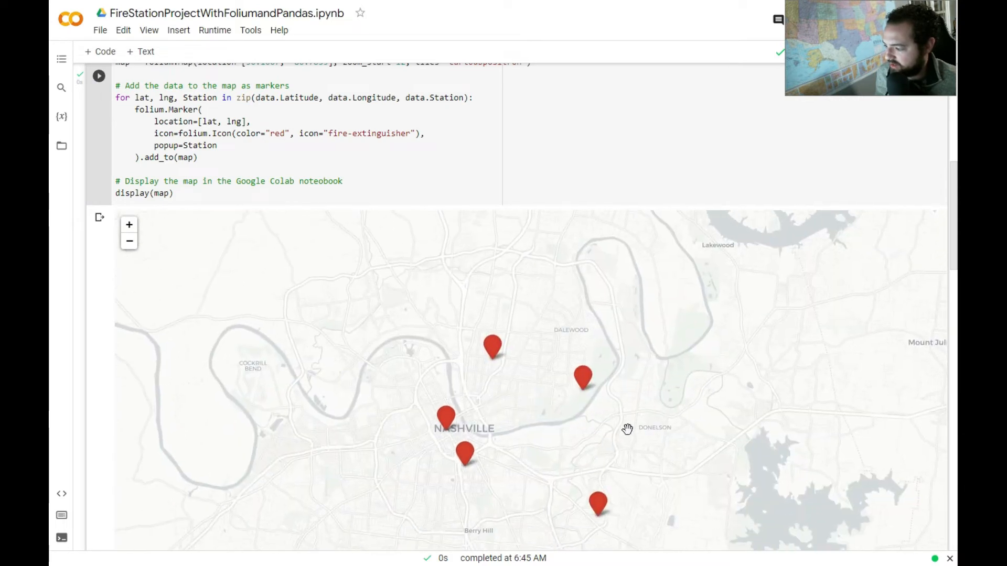
drag(615, 423, 556, 417)
scroll(511, 141, up, 1)
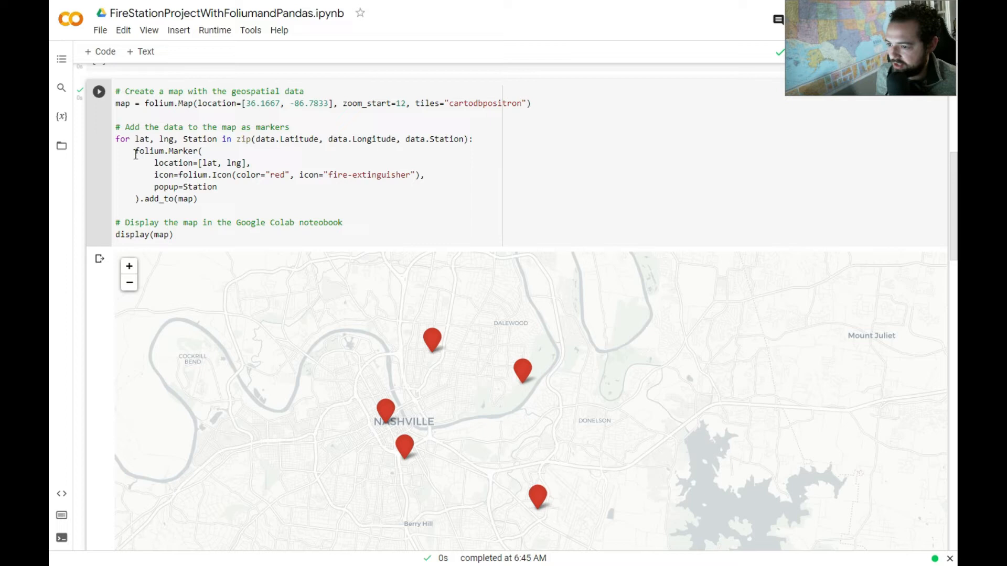
Trace the marker location=[lat, lng] back to the data's Latitude and Longitude, then rerun all cells
drag(154, 162, 227, 163)
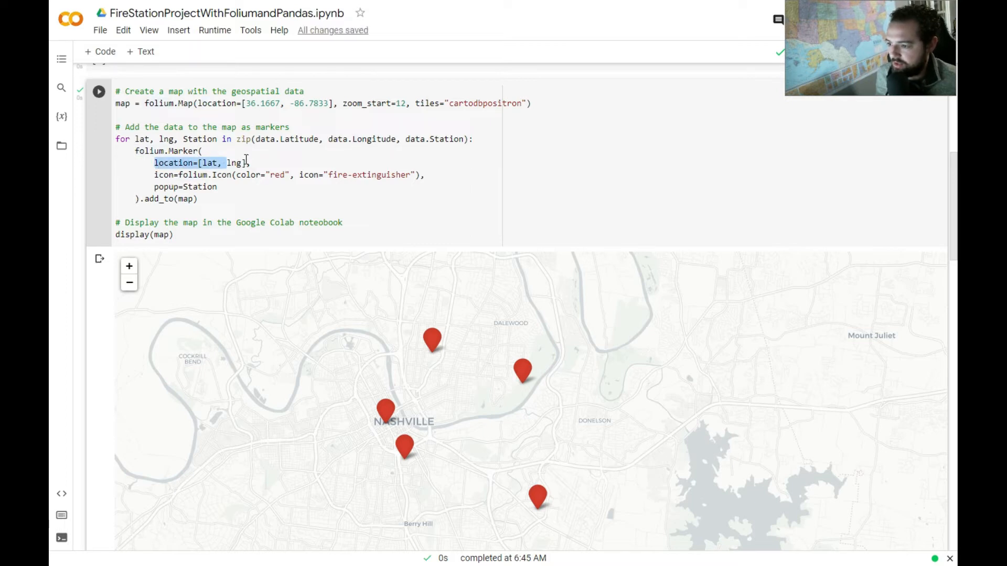
drag(246, 162, 154, 164)
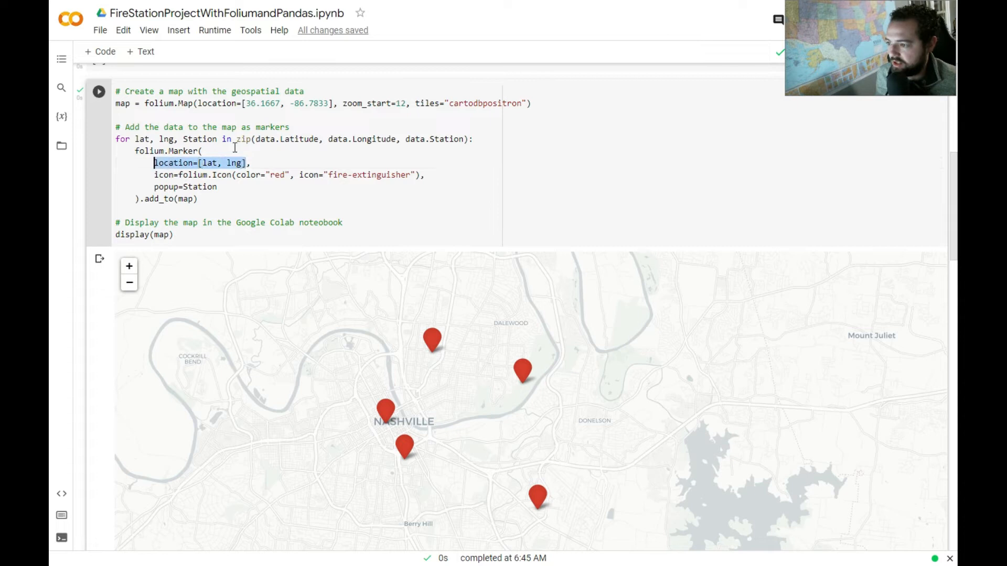
double_click(263, 140)
scroll(263, 197, up, 2)
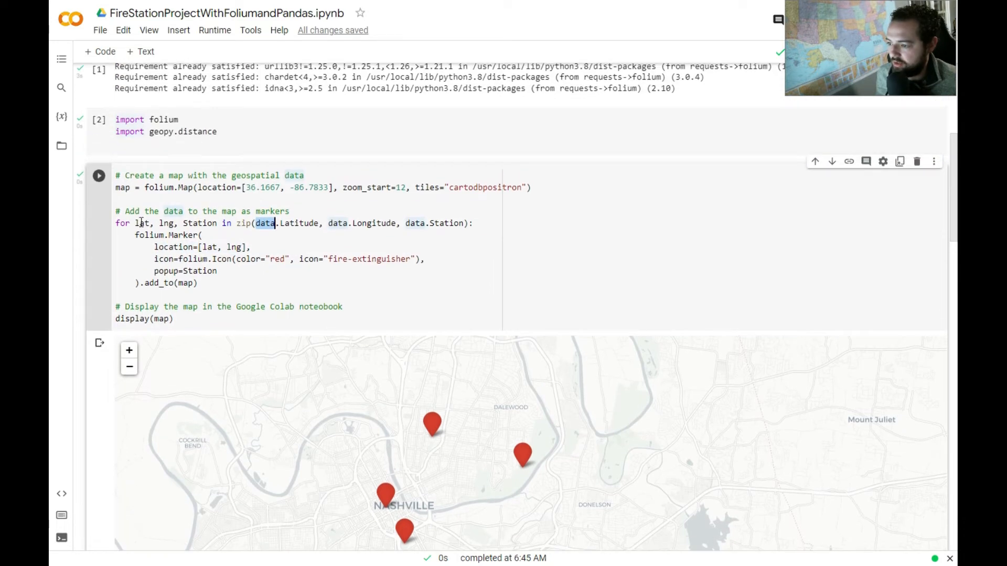
scroll(240, 229, up, 3)
scroll(240, 228, up, 3)
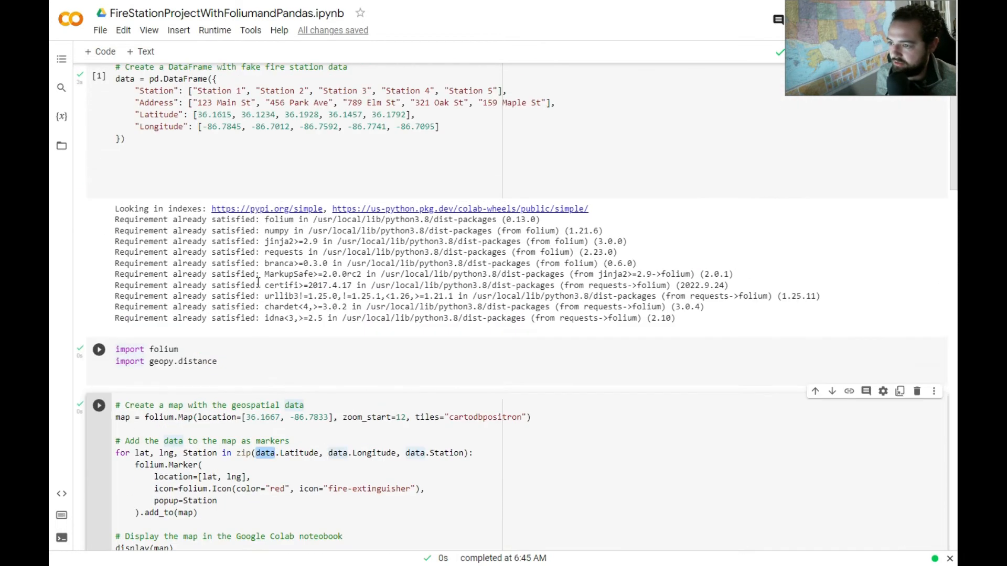
scroll(263, 263, up, 1)
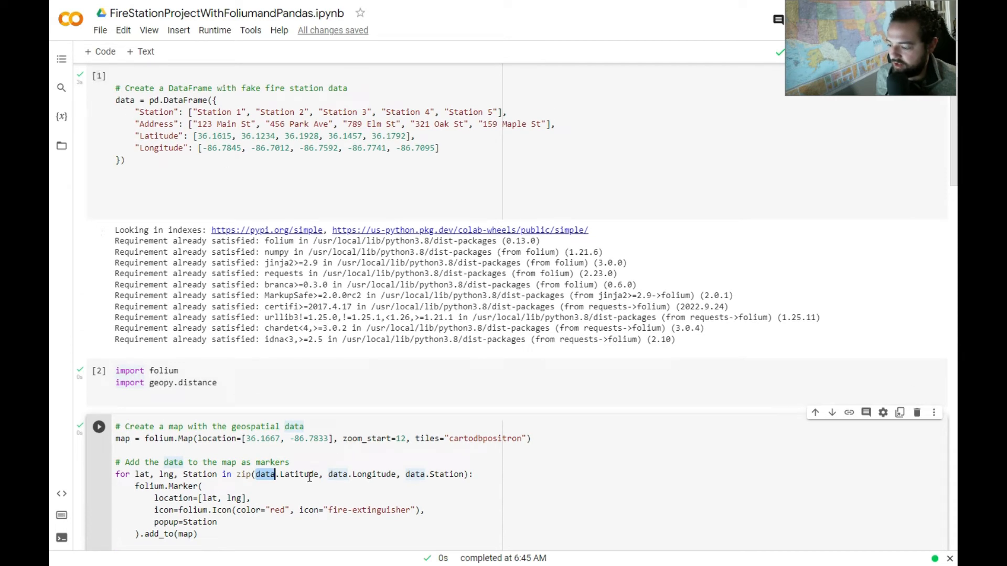
mouse_move(315, 126)
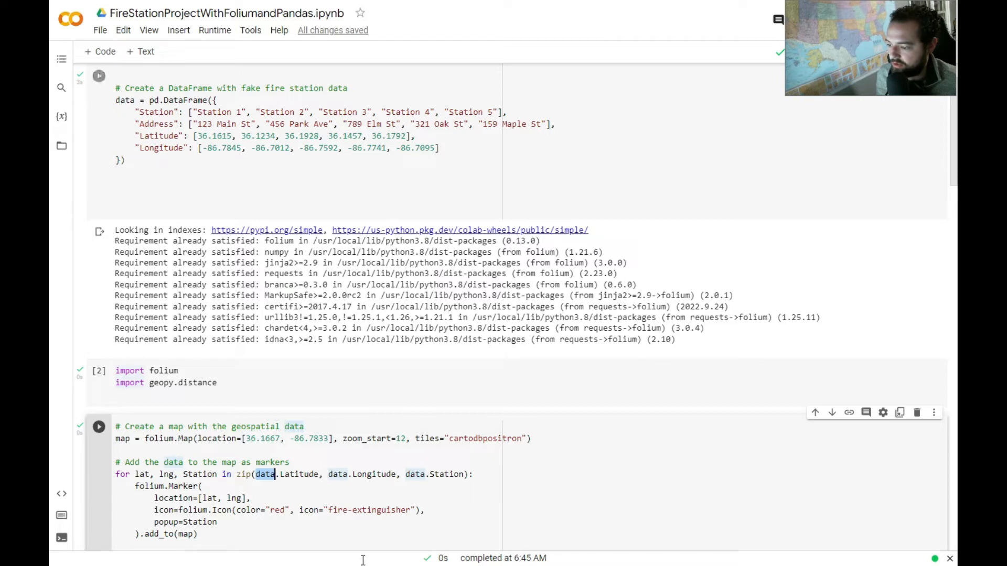
double_click(126, 100)
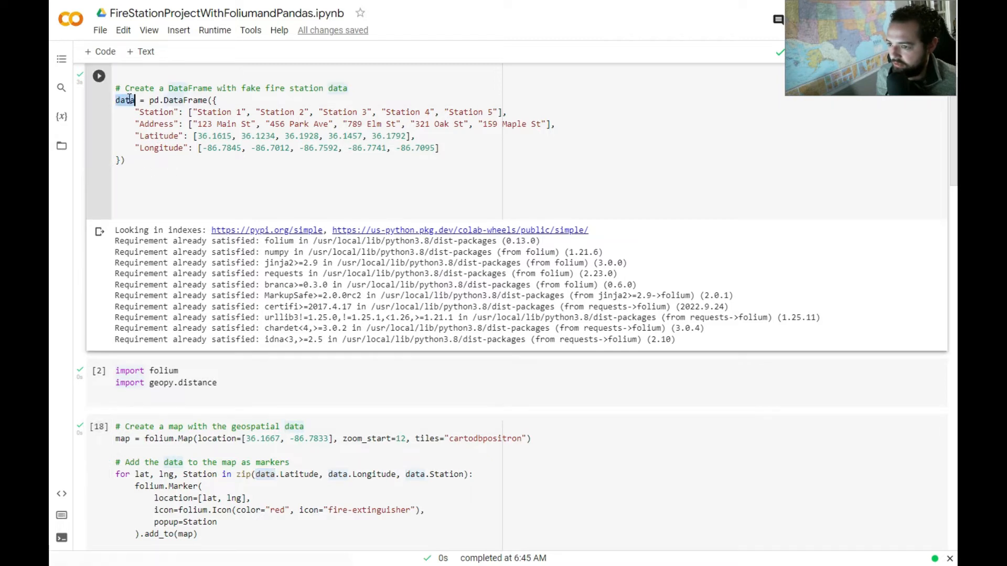
double_click(301, 475)
mouse_move(314, 480)
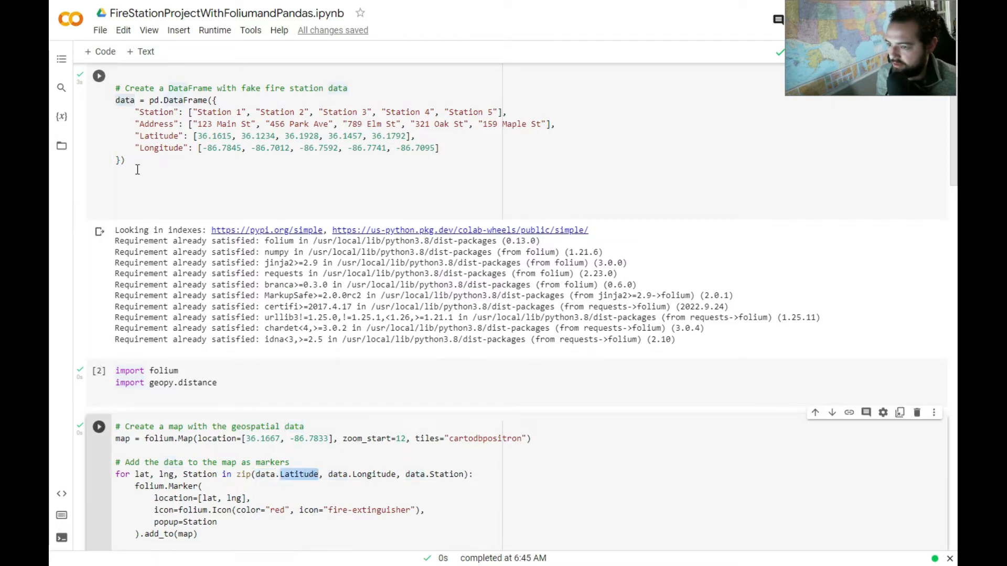
click(122, 103)
key(ctrl+Return)
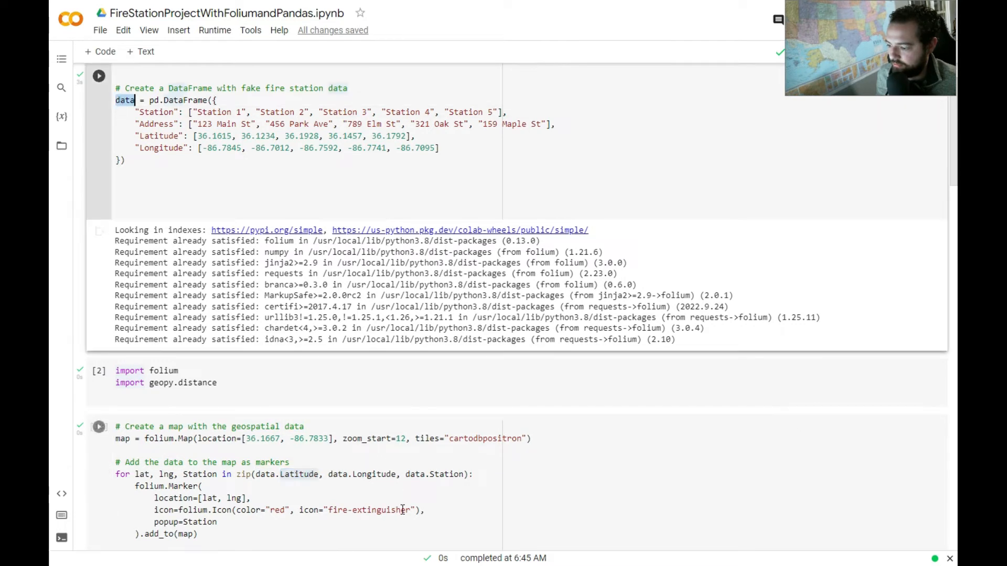
double_click(381, 475)
key(ctrl+F9)
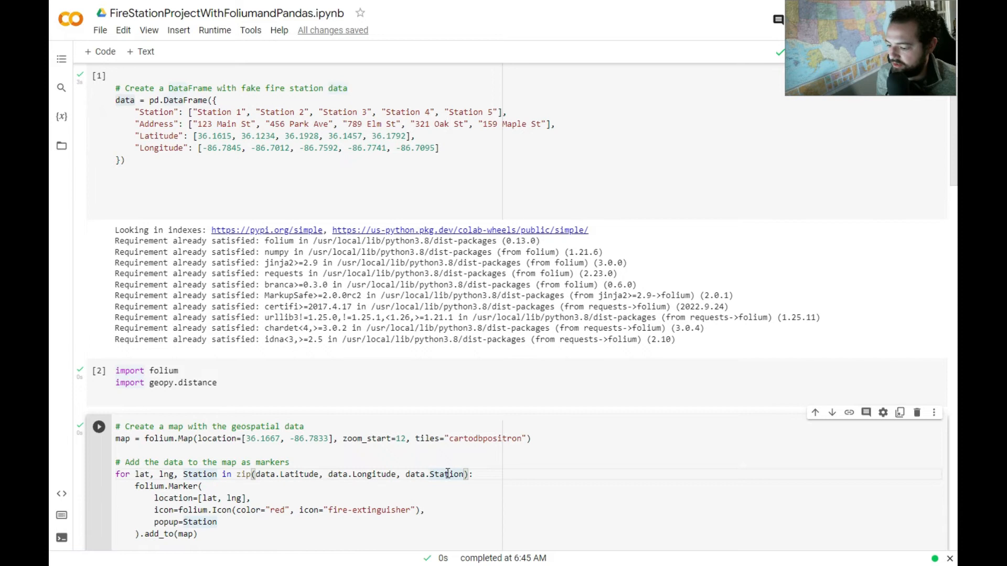
scroll(429, 394, down, 3)
scroll(430, 378, down, 3)
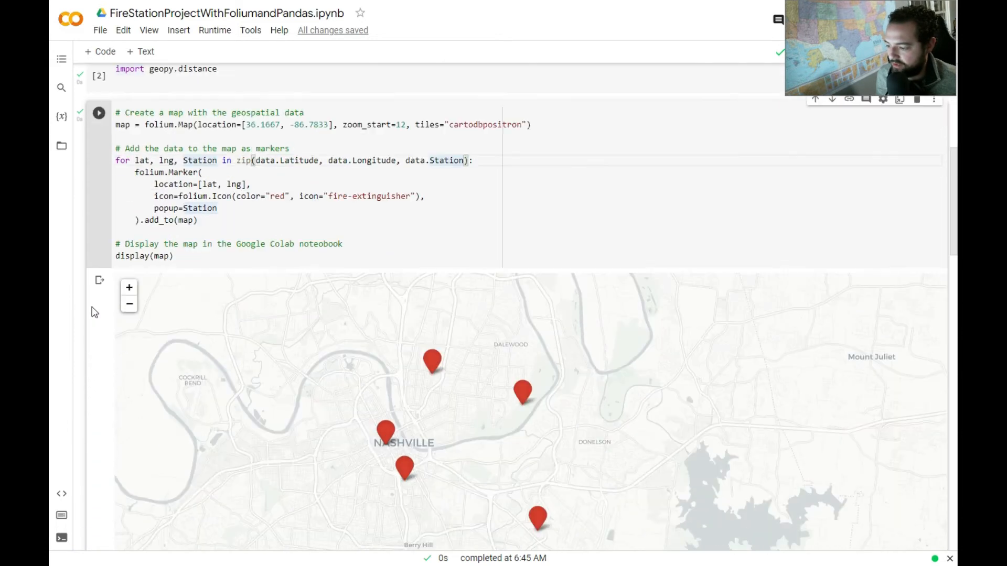
scroll(439, 362, down, 3)
Show station popups such as 'Station 2' on the map and point out the popup=Station setting
click(433, 152)
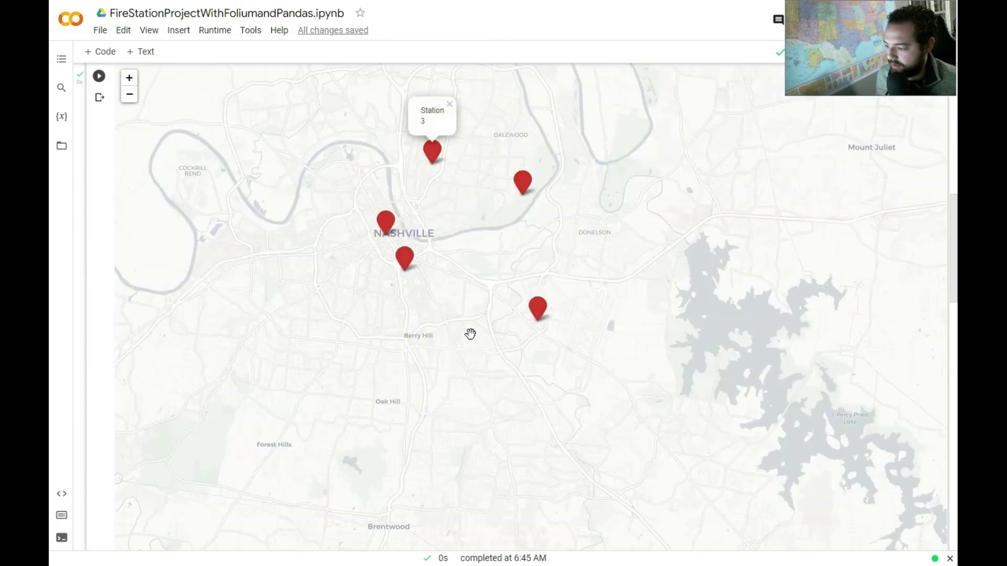
click(522, 185)
click(537, 308)
scroll(103, 275, up, 3)
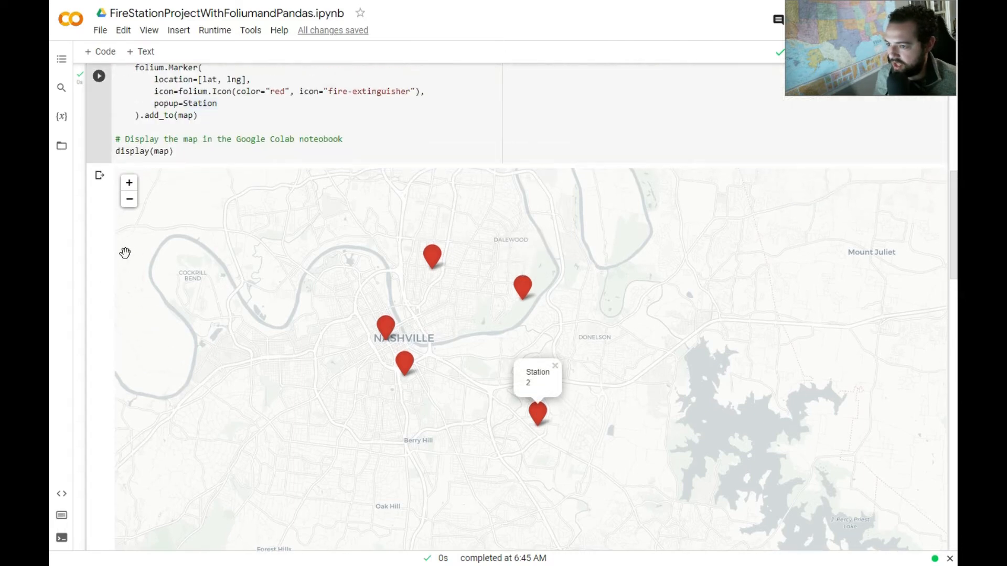
scroll(126, 236, up, 3)
drag(218, 103, 154, 103)
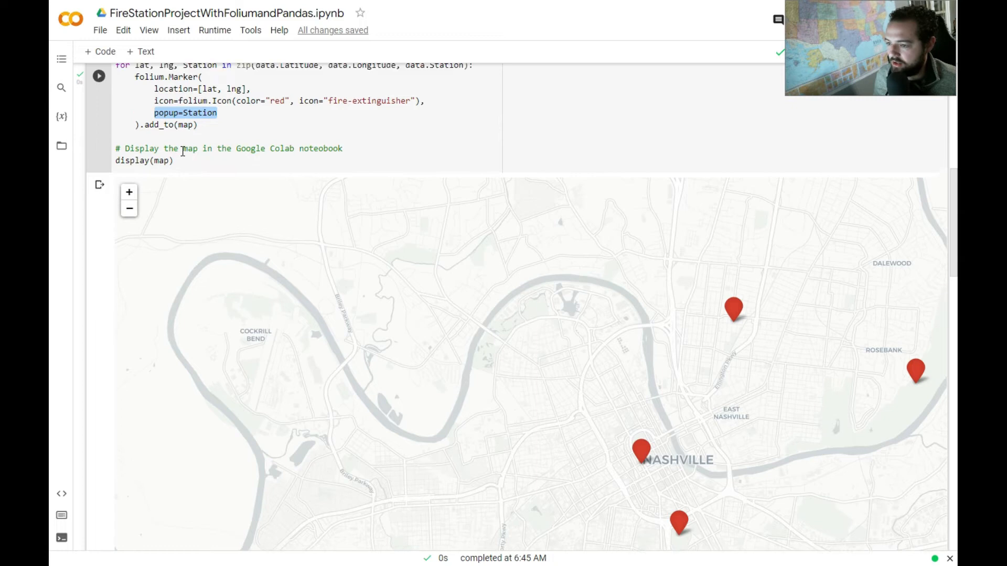
scroll(126, 237, up, 2)
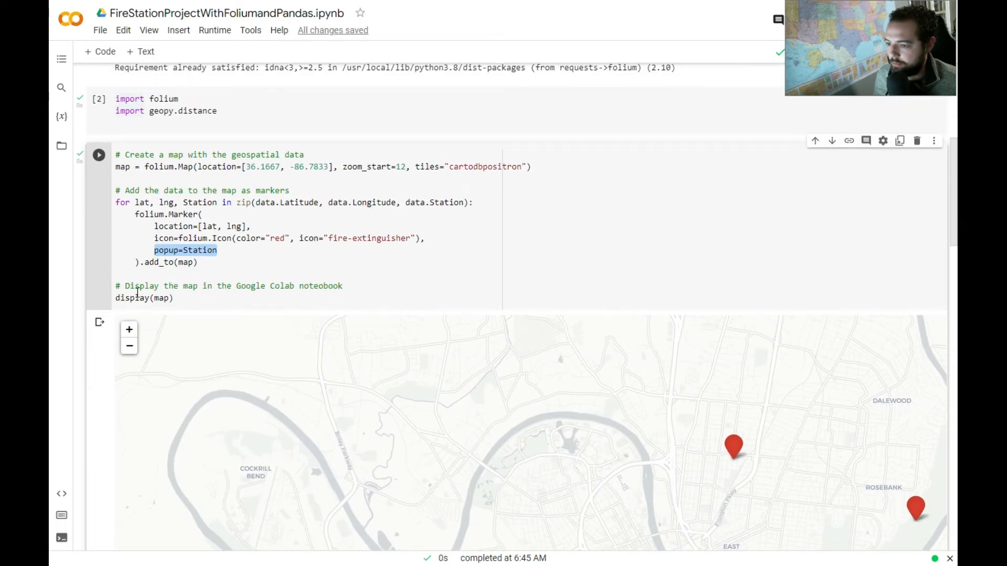
scroll(134, 293, down, 5)
scroll(158, 355, down, 3)
mouse_move(774, 308)
mouse_down()
mouse_move(540, 293)
mouse_move(513, 271)
mouse_up()
scroll(79, 302, down, 2)
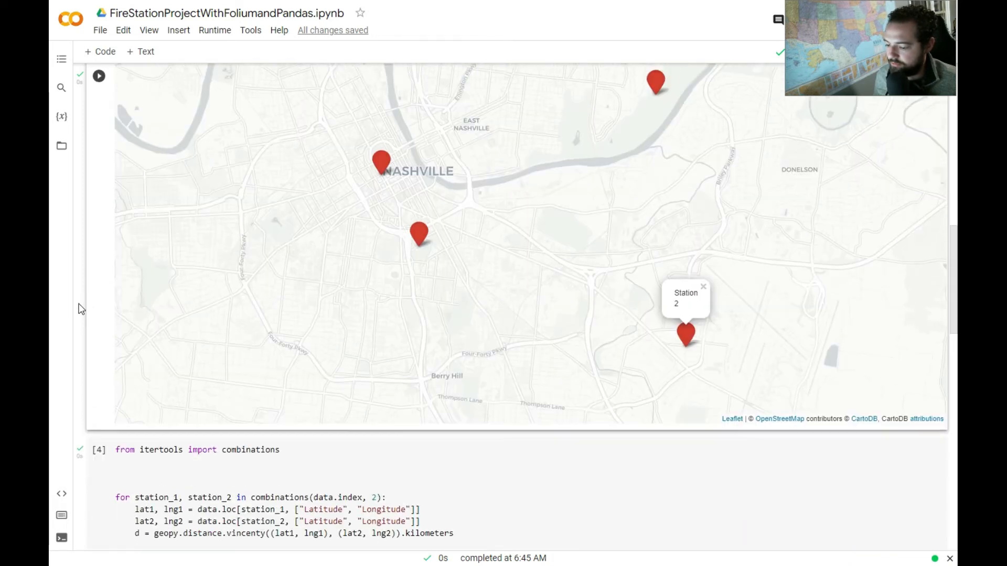
scroll(80, 308, down, 4)
scroll(79, 302, down, 4)
scroll(79, 302, down, 3)
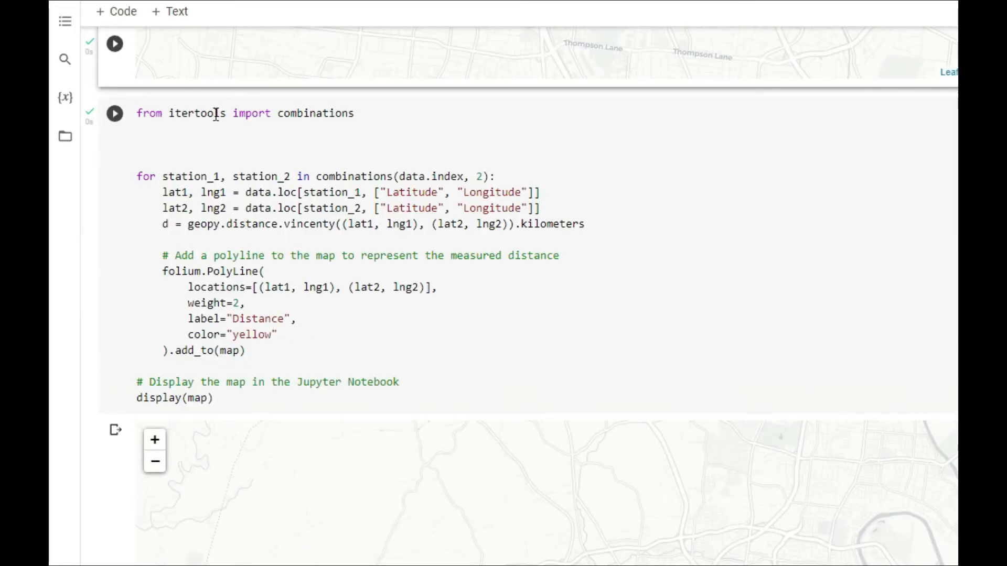
Review the itertools combinations loop that measures station distances and draws yellow folium.PolyLine links
triple_click(217, 114)
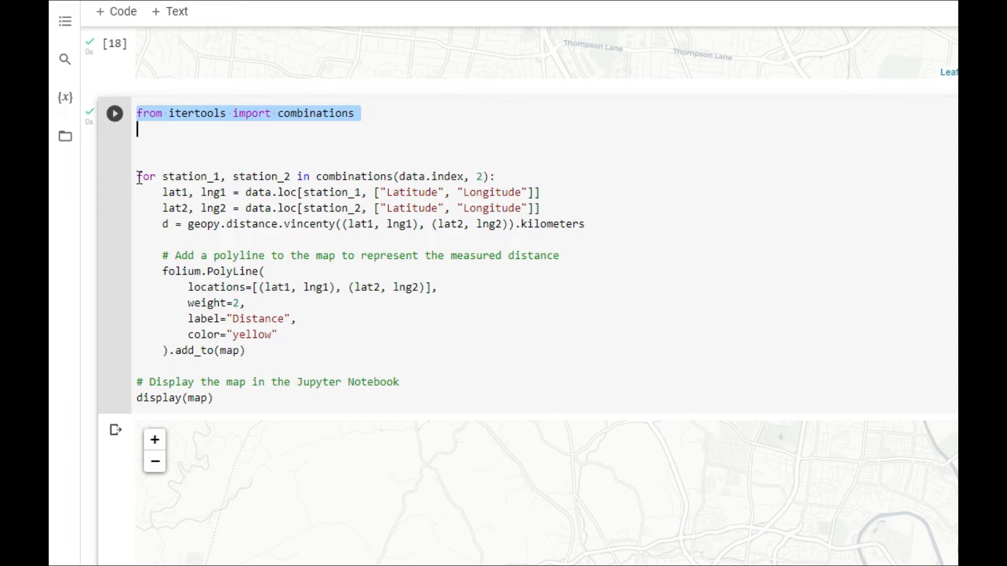
mouse_move(138, 176)
mouse_down()
mouse_move(497, 207)
mouse_move(584, 224)
mouse_up()
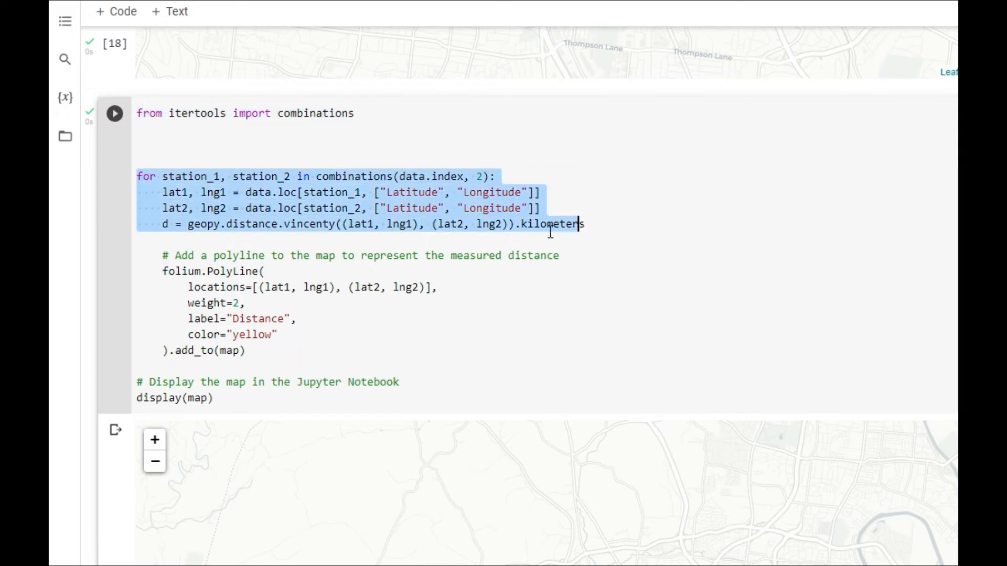
click(140, 176)
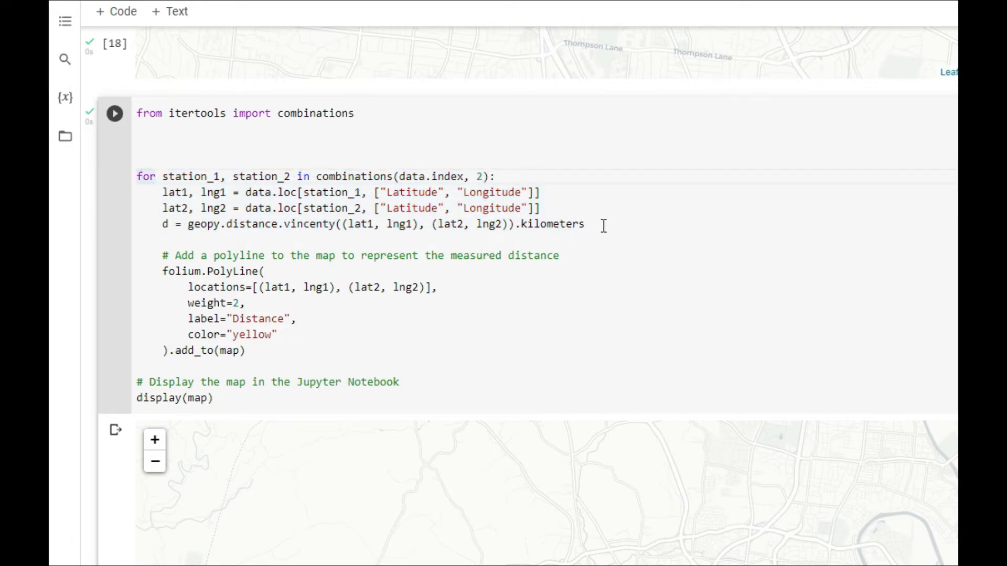
mouse_move(585, 225)
mouse_down()
mouse_move(142, 224)
mouse_move(559, 256)
mouse_up()
click(152, 236)
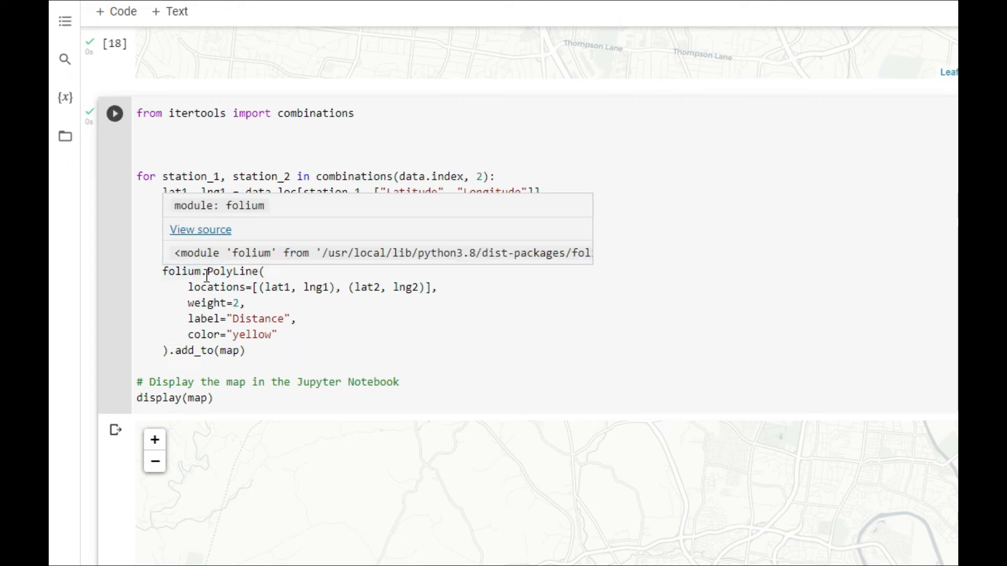
click(251, 315)
scroll(178, 290, down, 1)
scroll(237, 252, down, 2)
click(253, 208)
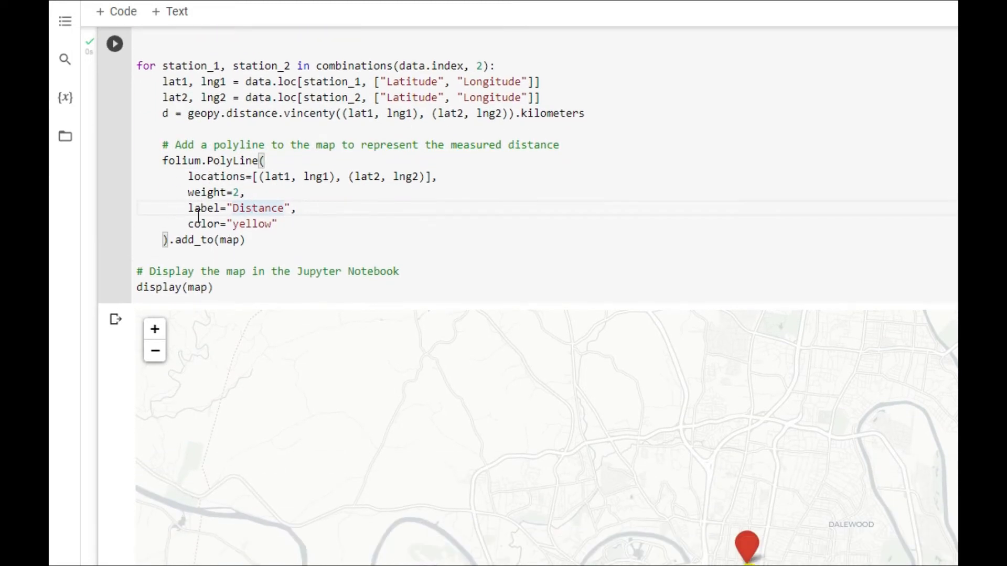
scroll(134, 212, down, 3)
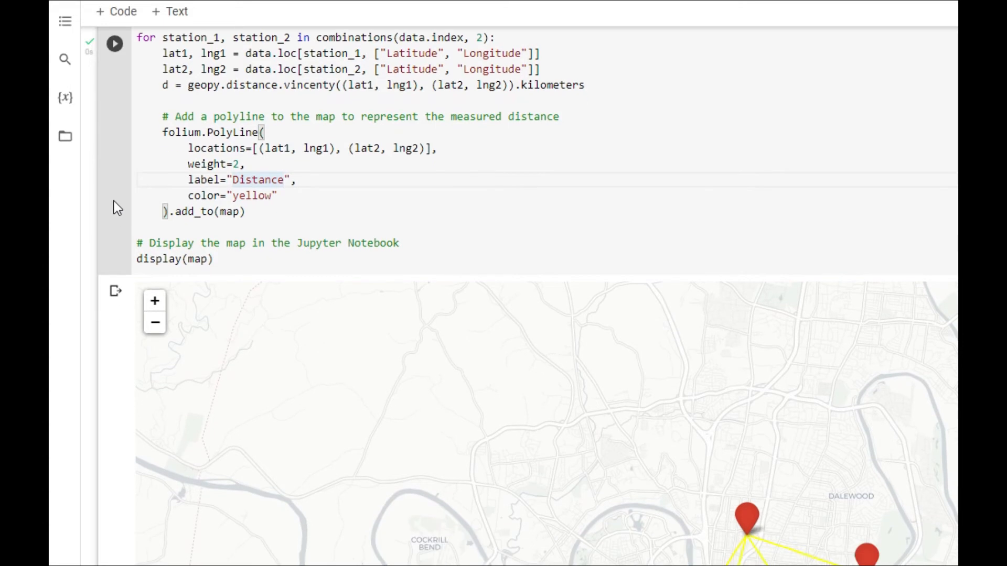
scroll(114, 200, down, 3)
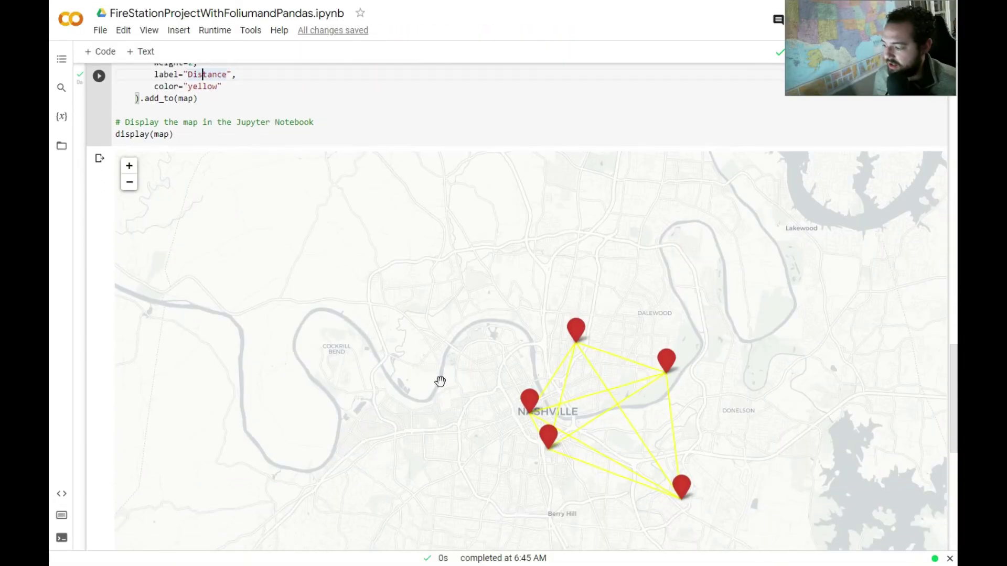
scroll(440, 382, down, 2)
scroll(504, 366, up, 1)
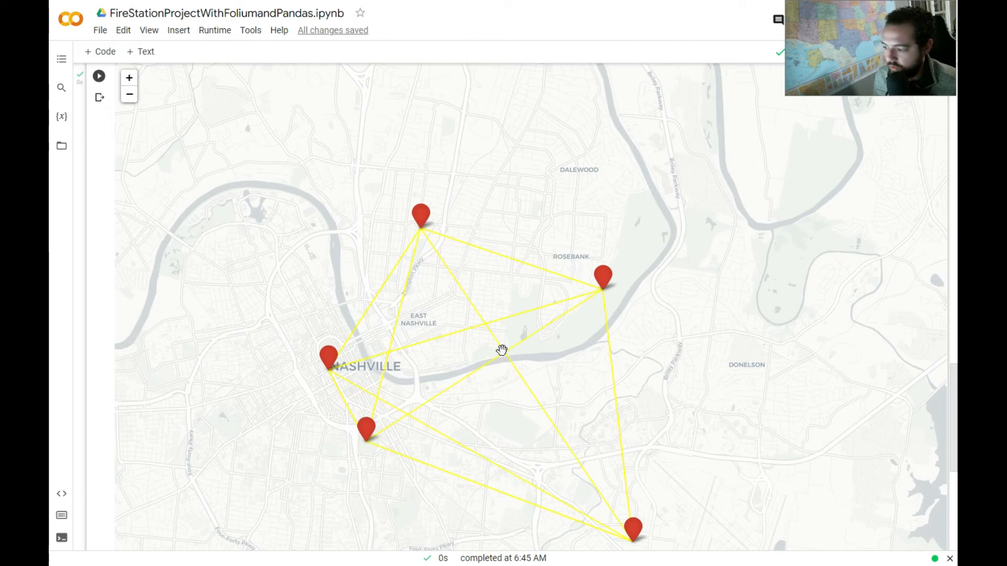
Save the map as my_map.html and download it from the notebook's Files list
drag(505, 357, 428, 325)
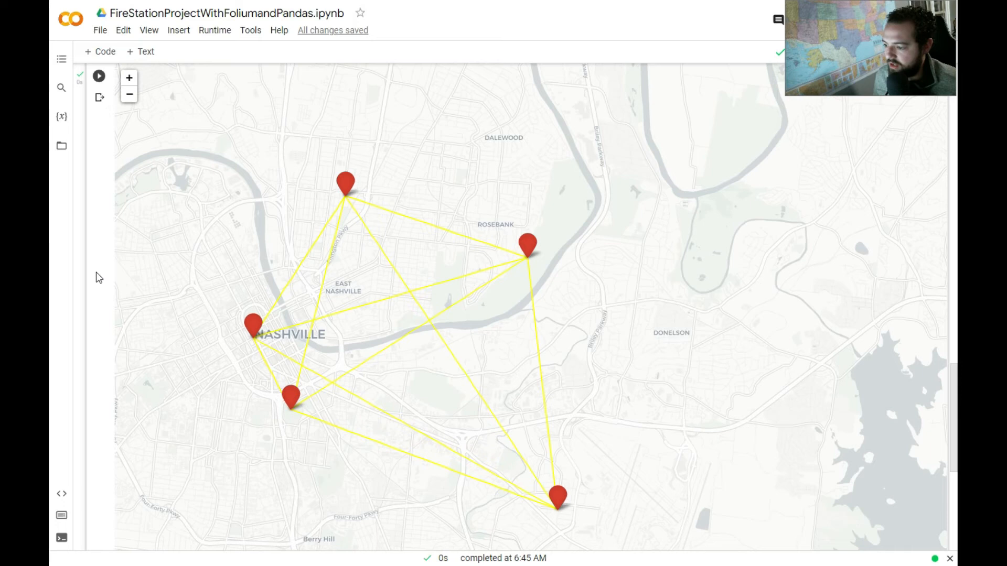
scroll(96, 272, down, 5)
scroll(96, 272, down, 3)
click(237, 412)
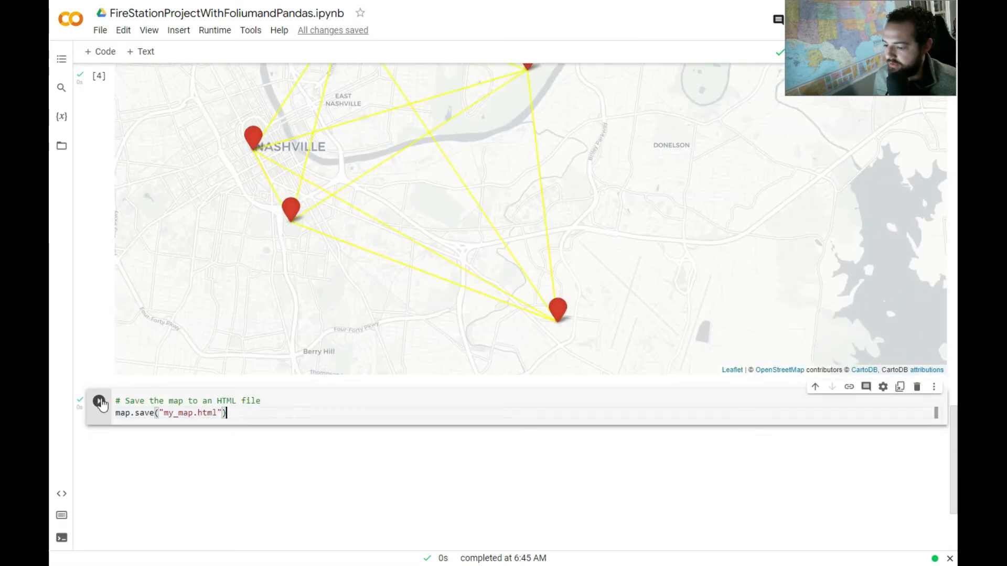
scroll(123, 409, down, 2)
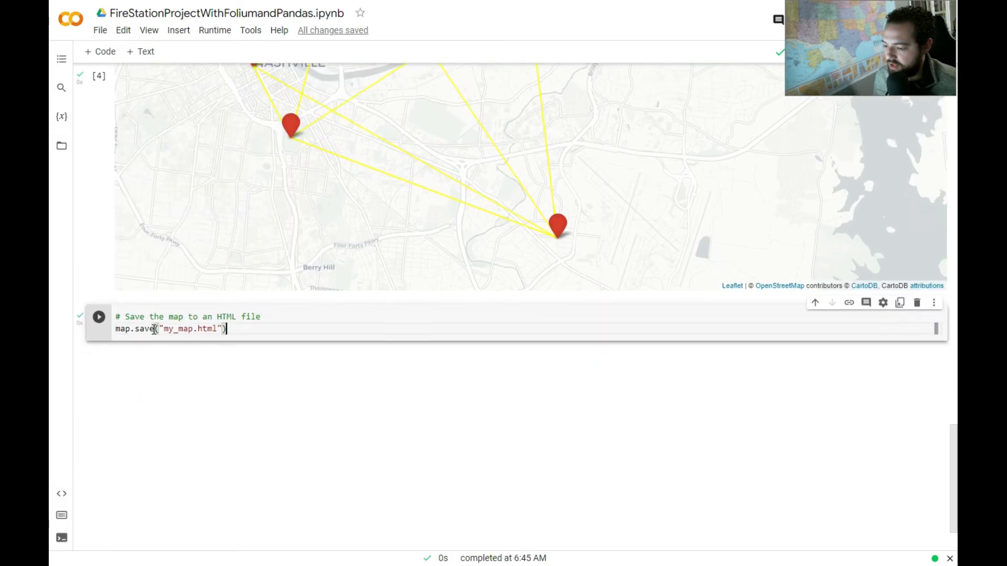
click(62, 147)
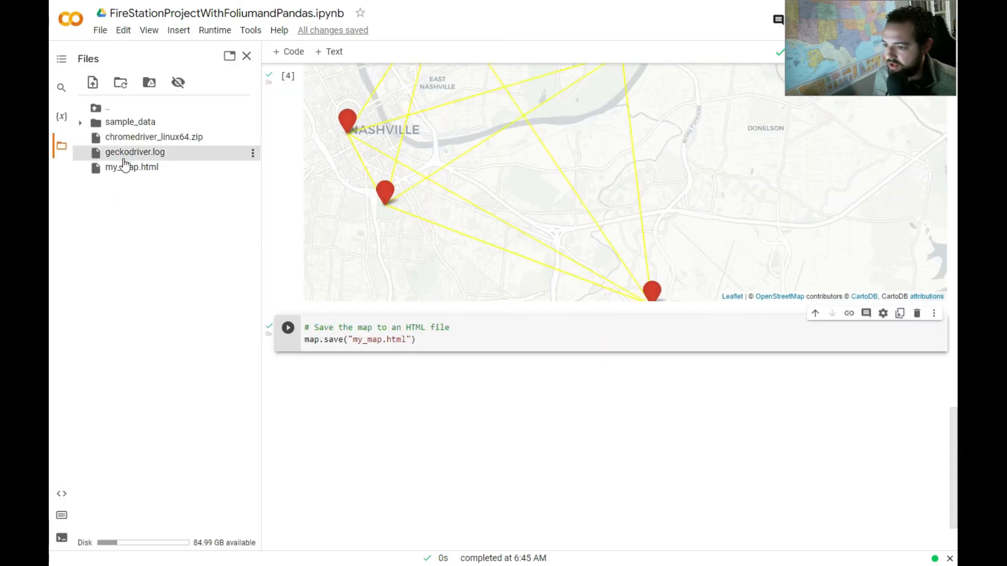
click(251, 168)
click(272, 181)
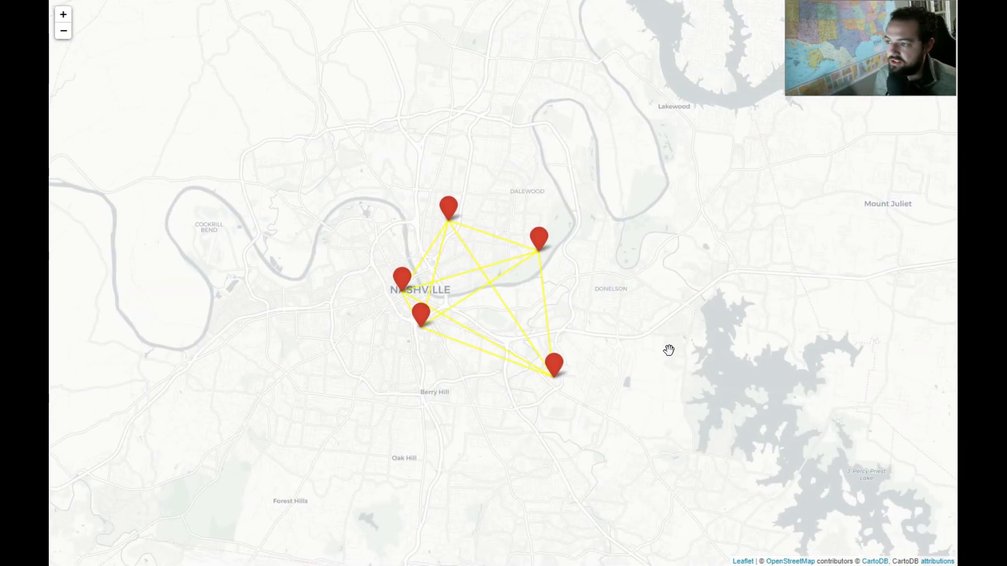
scroll(577, 320, up, 1)
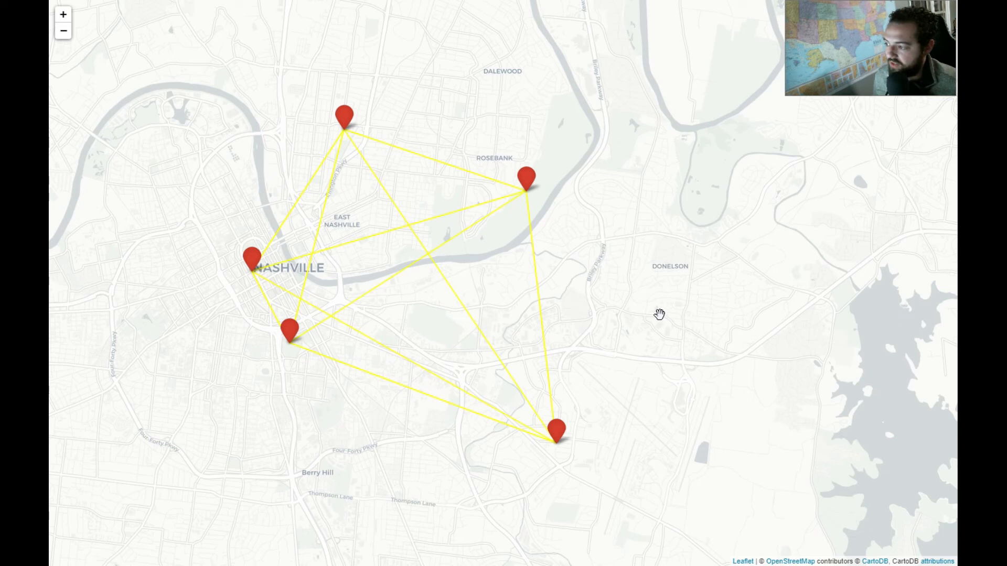
drag(586, 316, 613, 347)
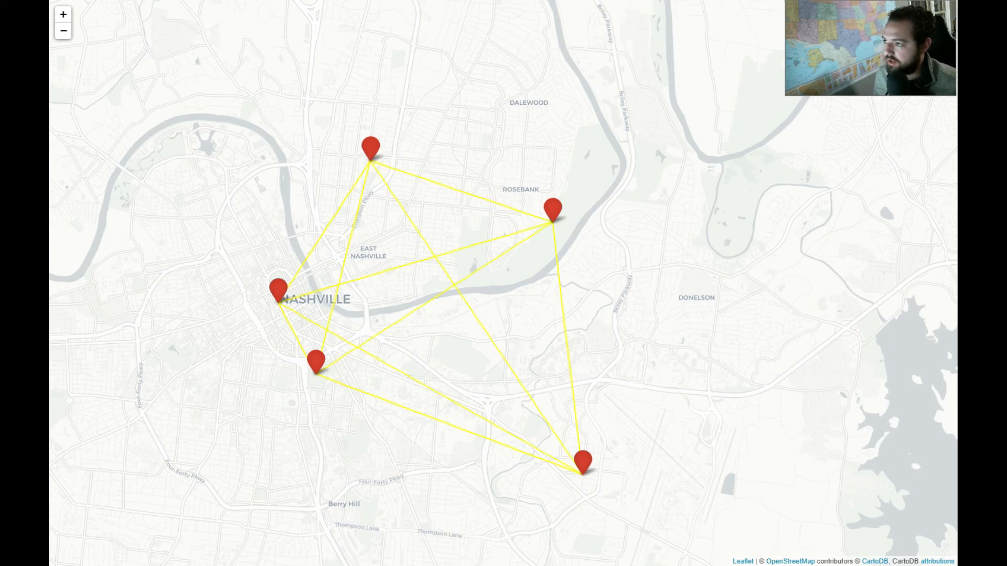
click(366, 8)
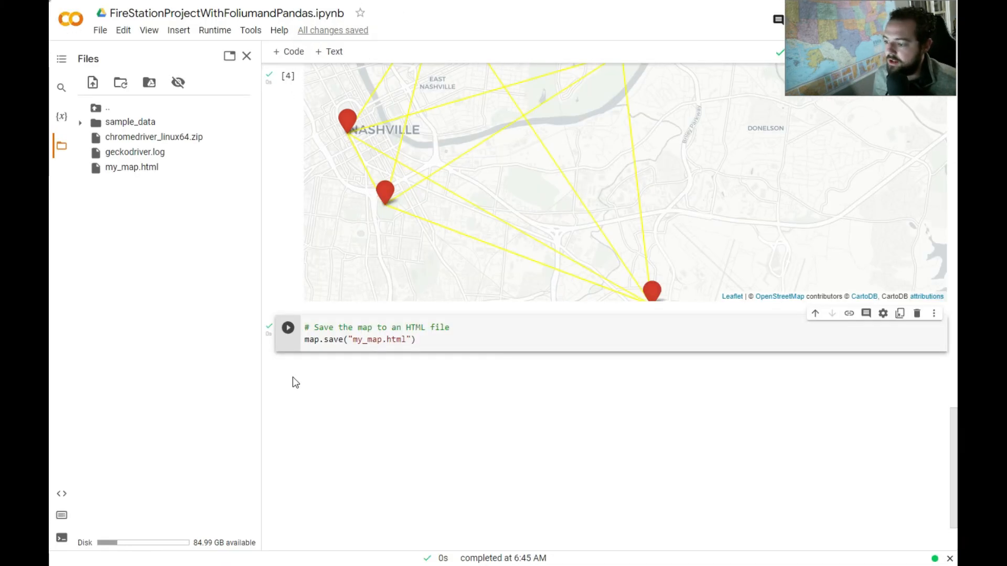
scroll(293, 382, up, 5)
scroll(278, 375, up, 5)
scroll(277, 375, up, 5)
scroll(277, 374, up, 5)
scroll(277, 380, up, 5)
scroll(280, 370, up, 5)
scroll(279, 371, up, 5)
scroll(280, 369, up, 3)
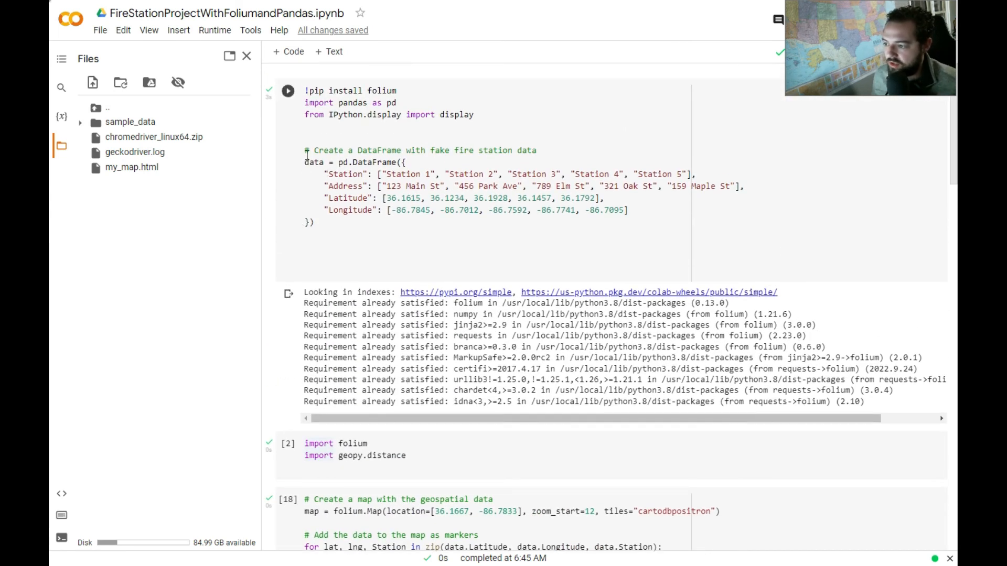
drag(305, 150, 356, 228)
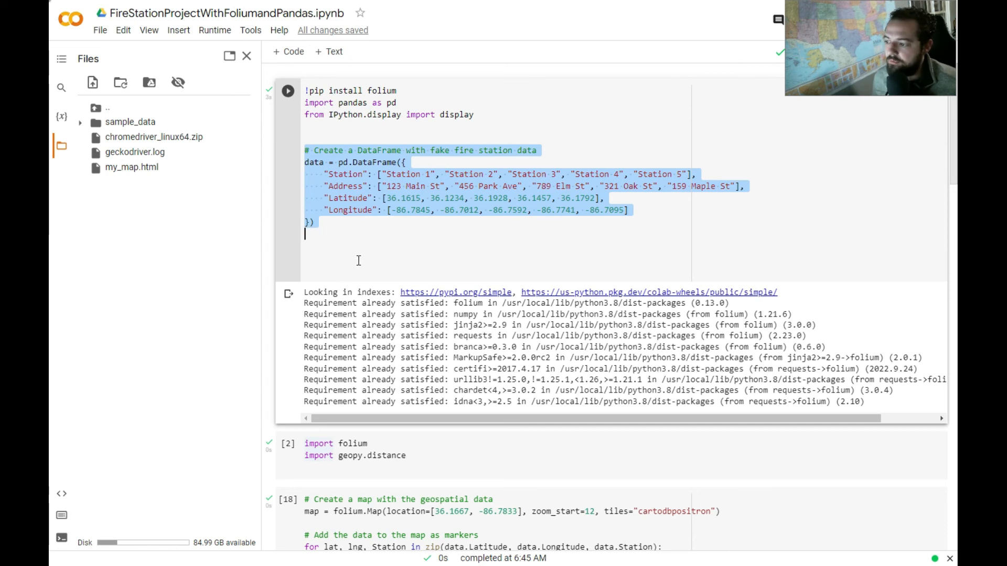
click(358, 260)
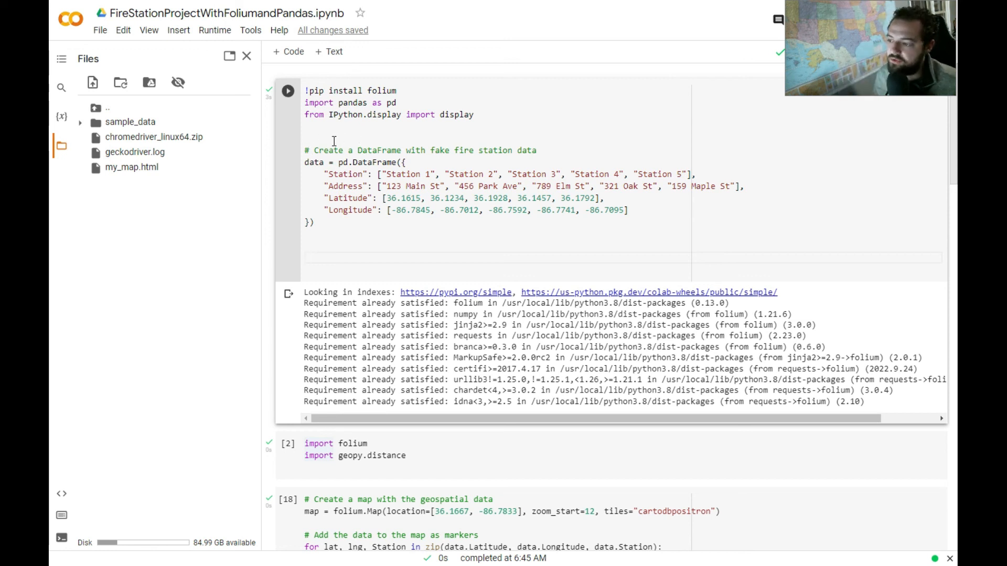
scroll(334, 141, down, 1)
scroll(333, 197, down, 3)
scroll(315, 276, down, 2)
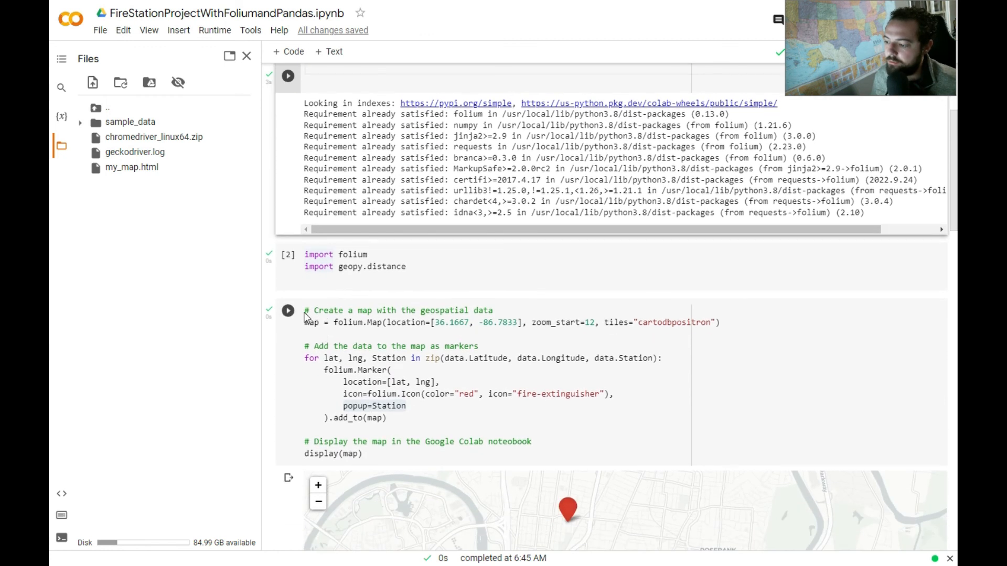
scroll(303, 312, down, 3)
scroll(276, 267, down, 2)
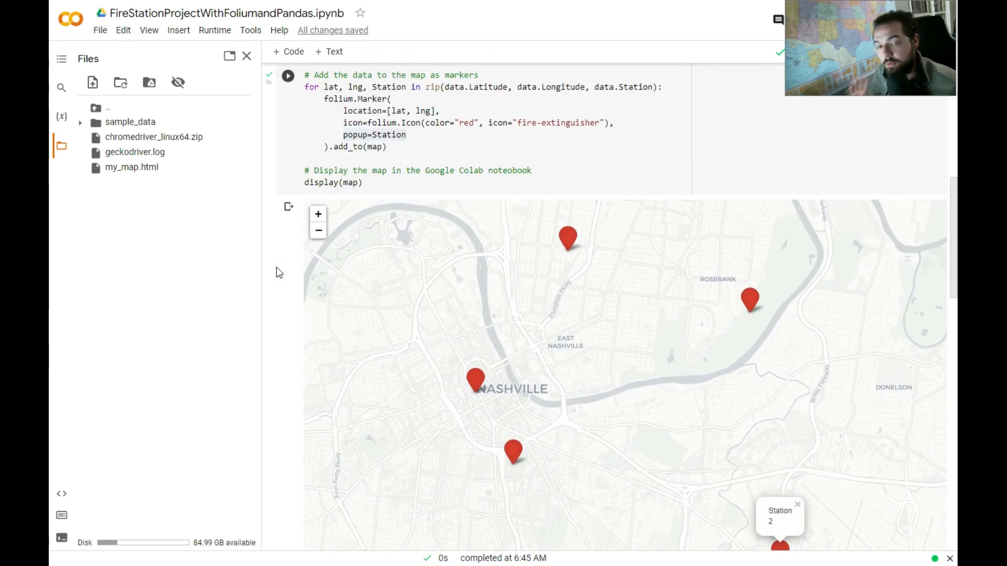